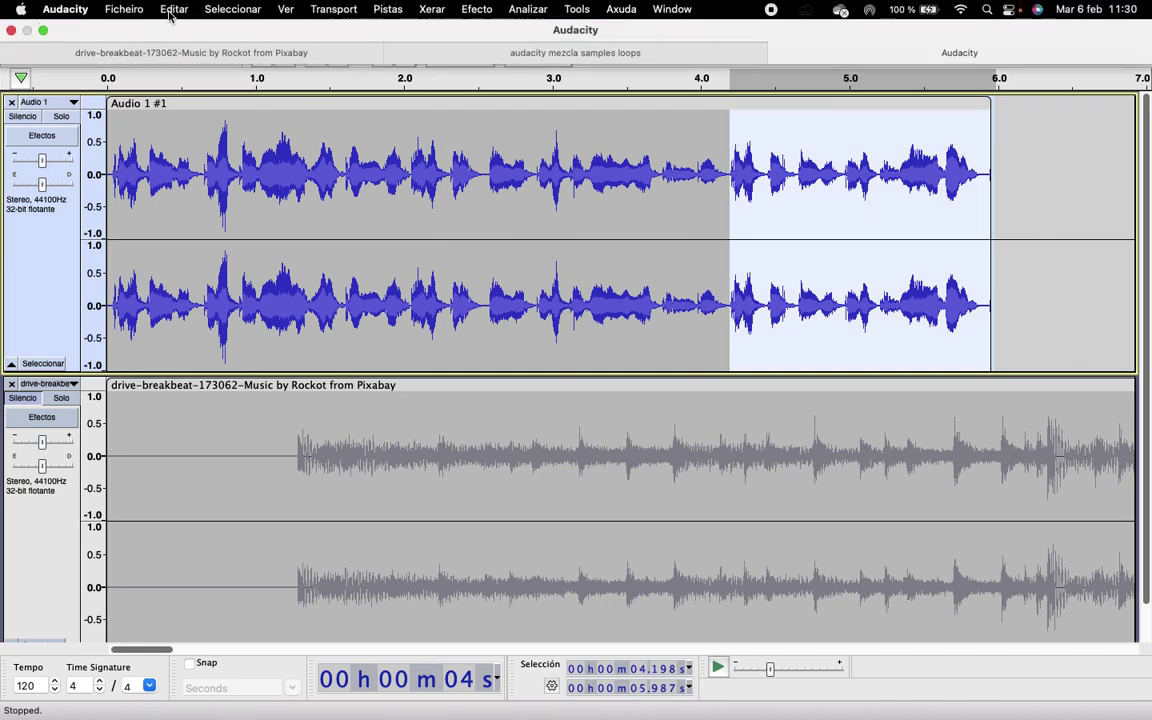
Step: Cut the selected final section of the voice clip on Audio 1 and place the cursor at about 6.1 s
{"action": "left_click", "coordinate": [174, 9]}
{"action": "left_click", "coordinate": [250, 79]}
{"action": "left_click", "coordinate": [1012, 118]}
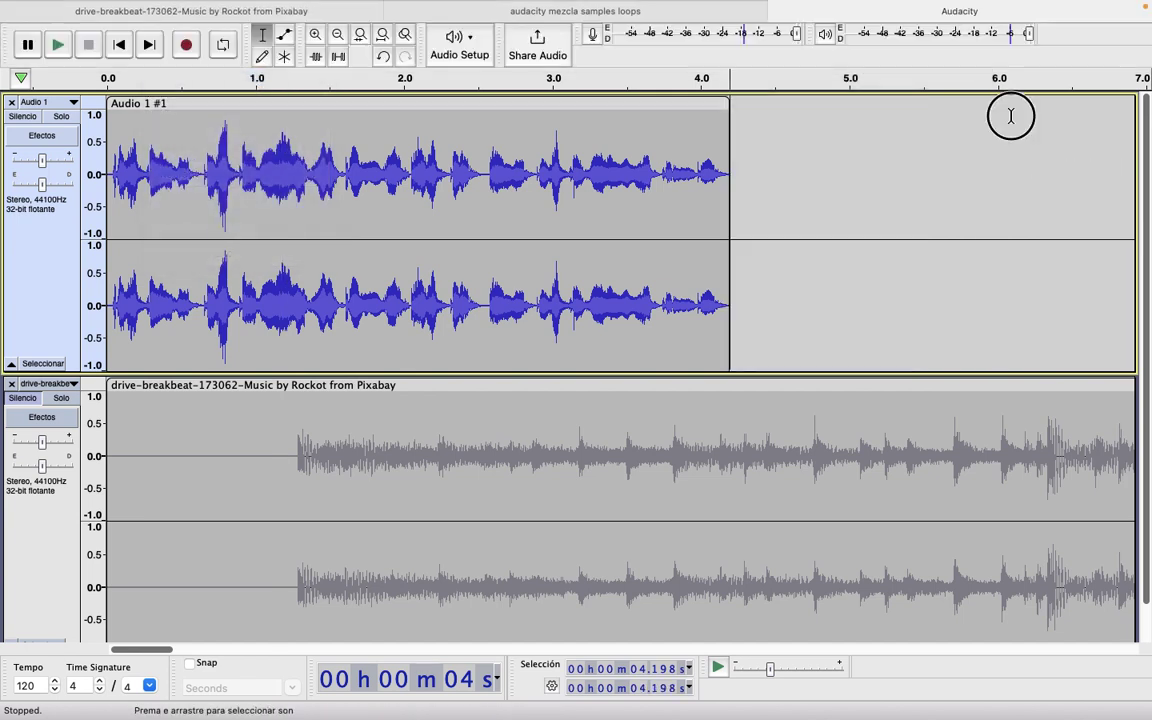
Step: Paste the cut section at about 6.1 s on Audio 1 and move the pasted clip to start at about 14.7 s
{"action": "scroll", "coordinate": [394, 147], "scroll_direction": "right", "scroll_amount": 5}
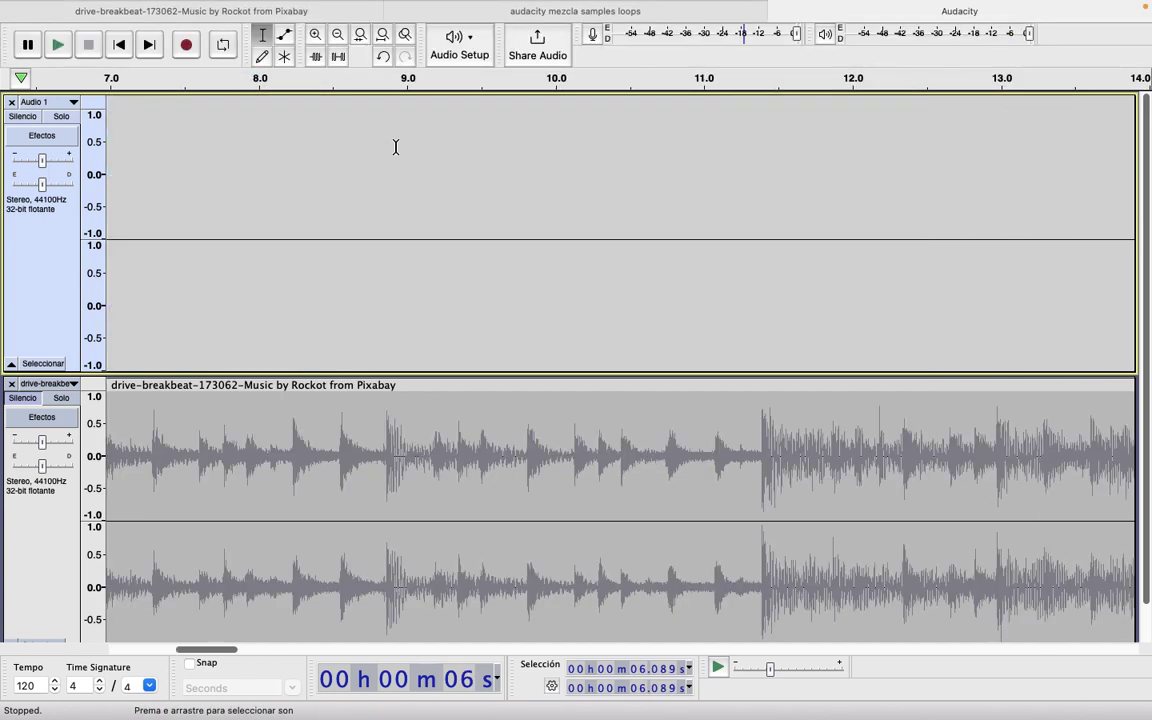
{"action": "left_click", "coordinate": [337, 35]}
{"action": "left_click", "coordinate": [337, 35]}
{"action": "left_click", "coordinate": [337, 35]}
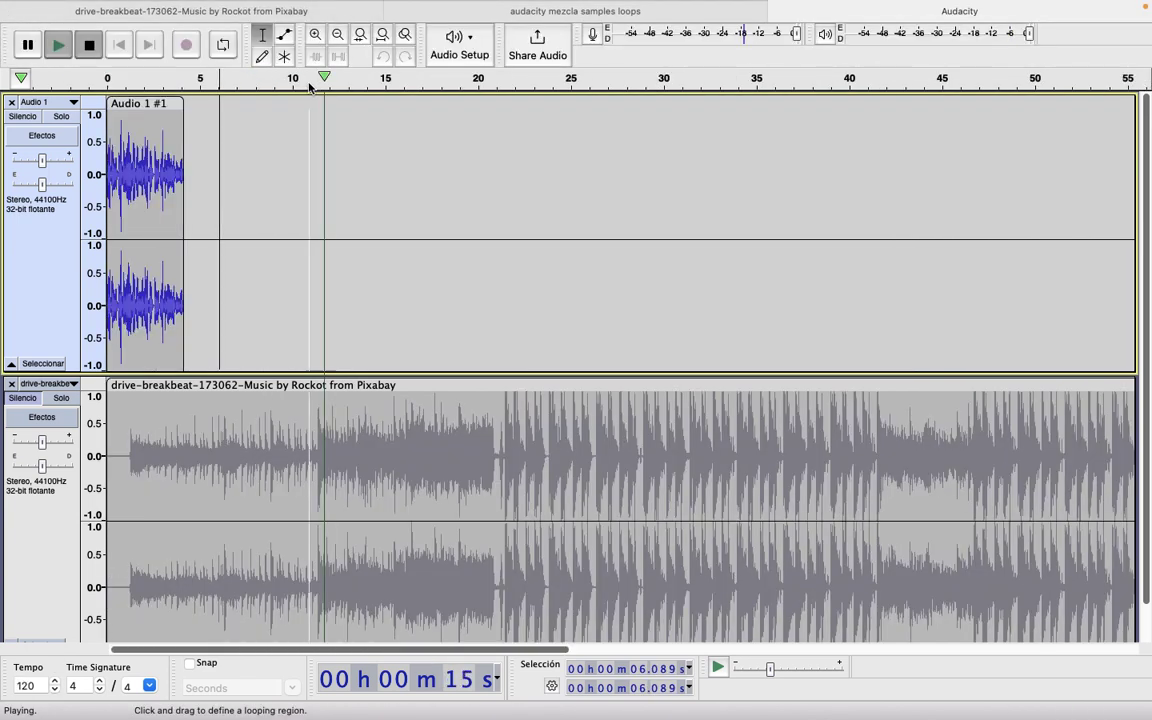
{"action": "left_click", "coordinate": [170, 9]}
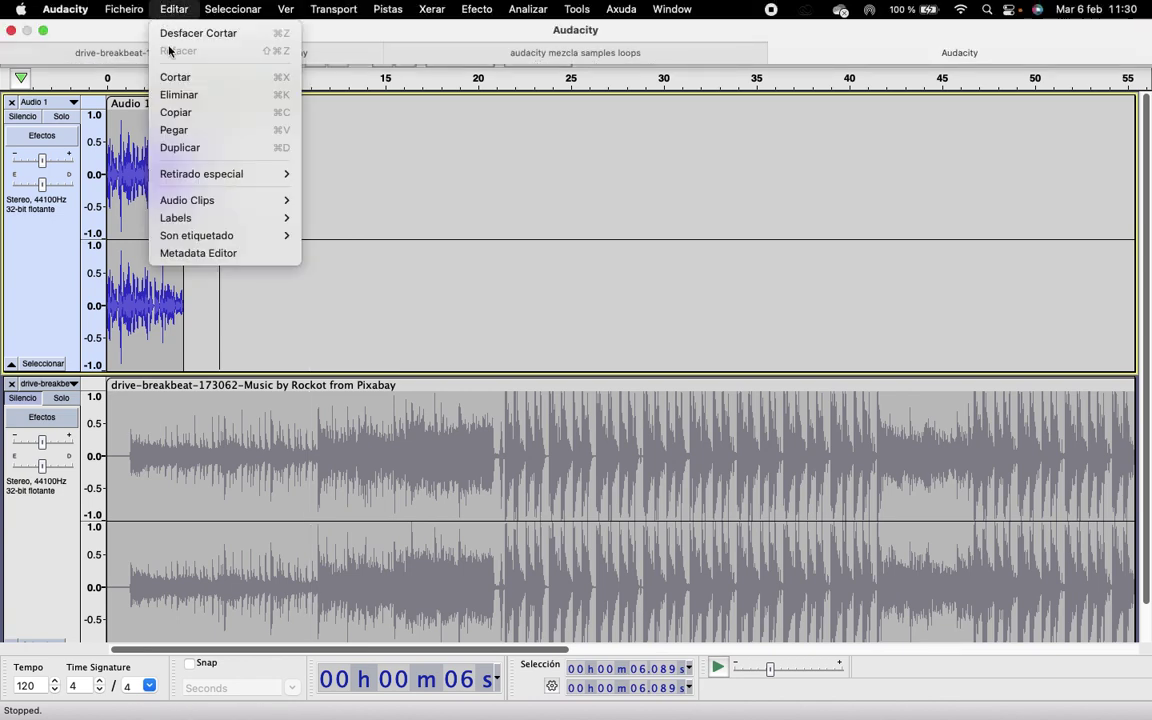
{"action": "left_click", "coordinate": [183, 127]}
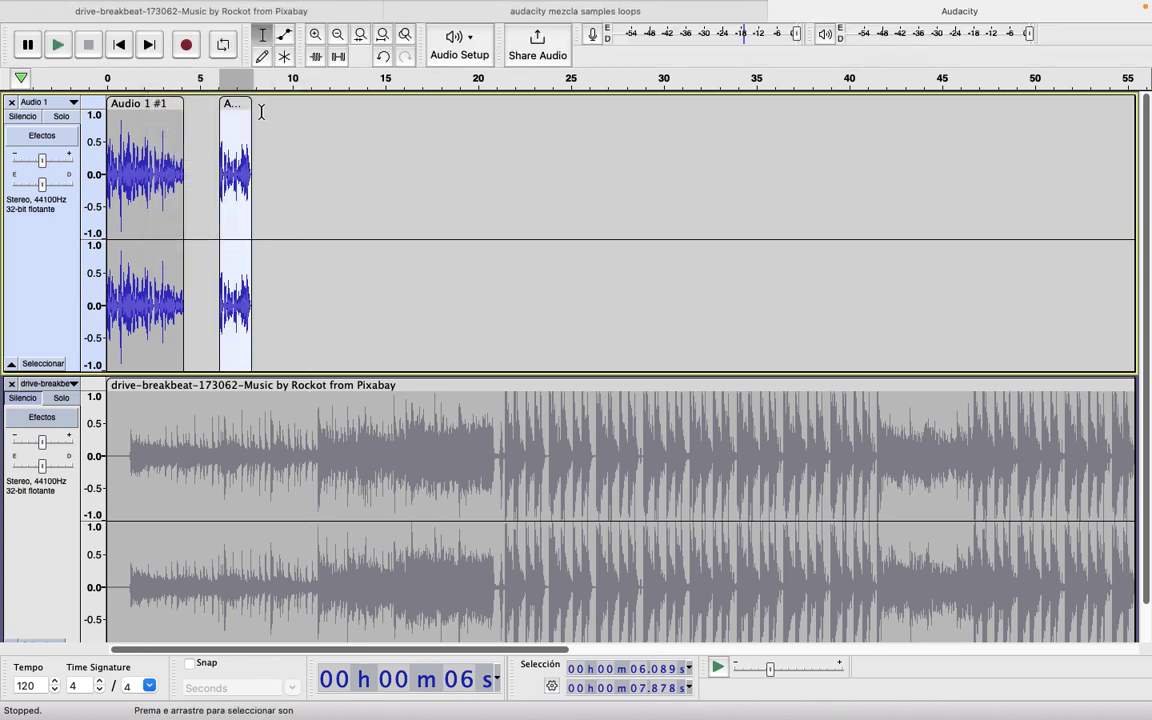
{"action": "left_click_drag", "start_coordinate": [229, 104], "coordinate": [391, 104]}
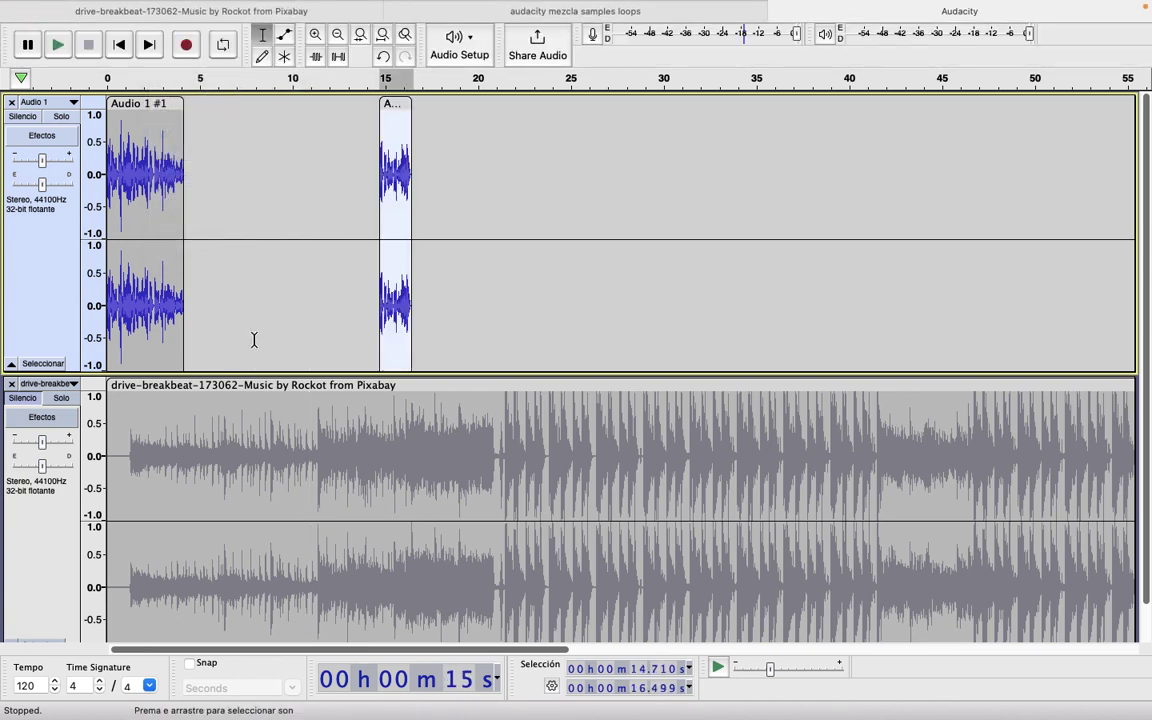
Step: Separate the second half of the first voice clip from about 2.07 s by cutting it and pasting it back in place
{"action": "left_click", "coordinate": [314, 35]}
{"action": "left_click", "coordinate": [314, 35]}
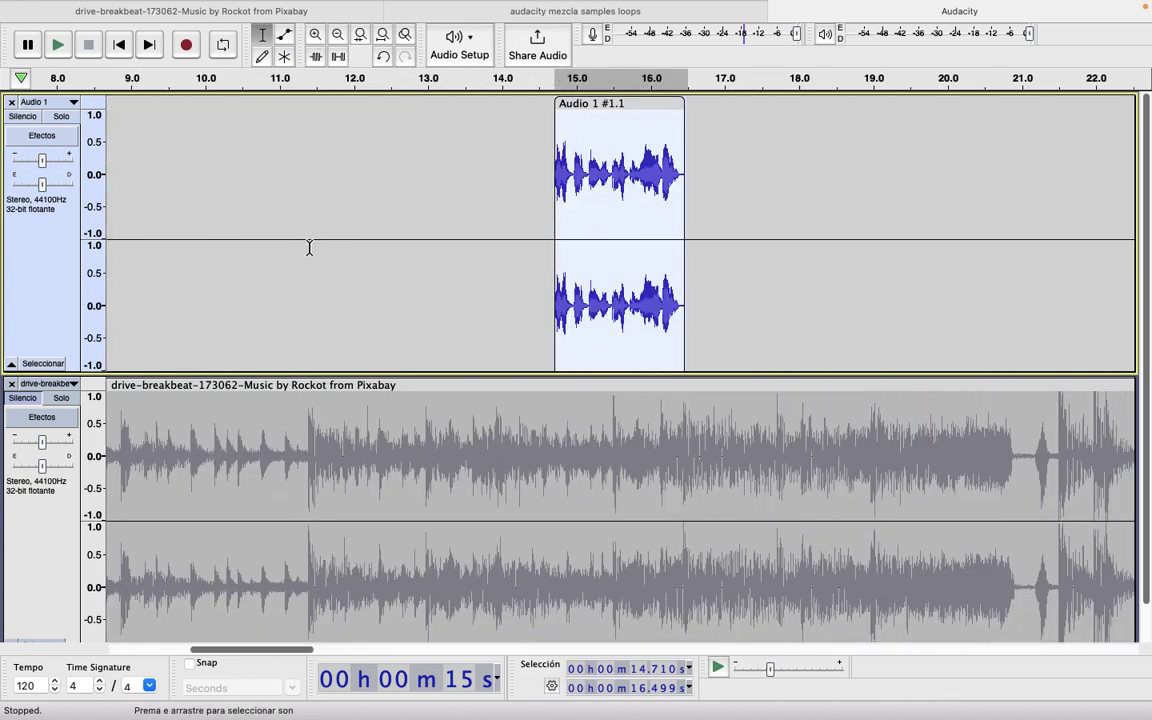
{"action": "left_click_drag", "start_coordinate": [239, 650], "coordinate": [159, 645]}
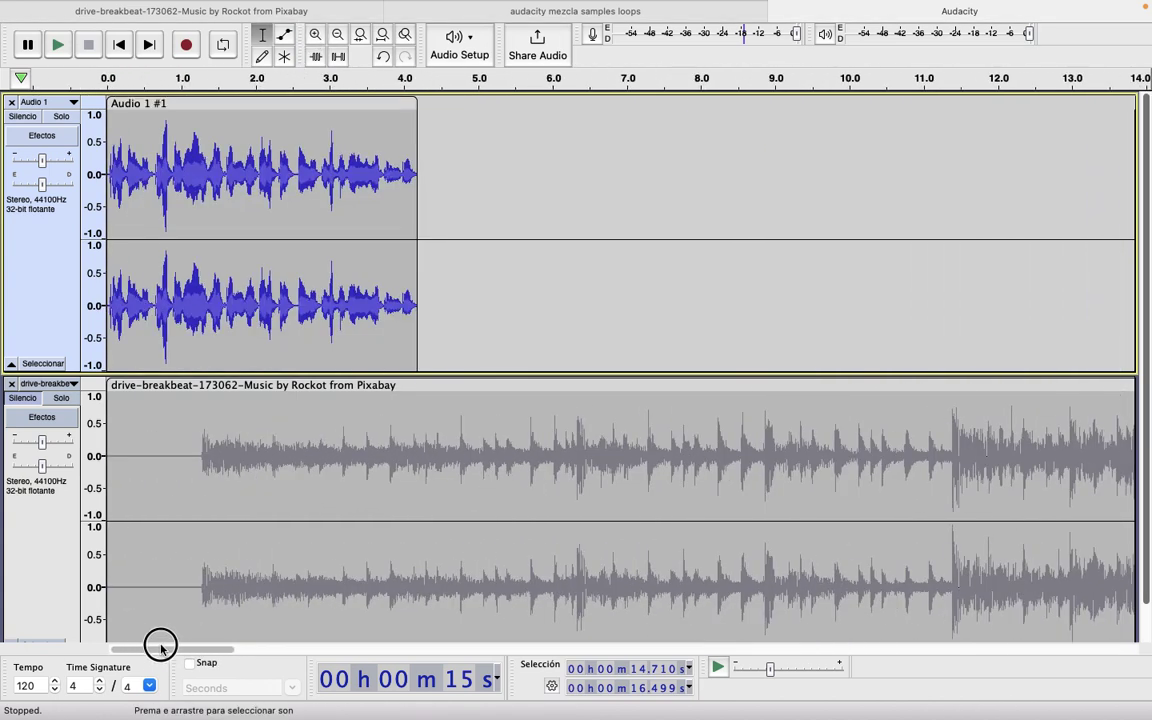
{"action": "left_click", "coordinate": [297, 174]}
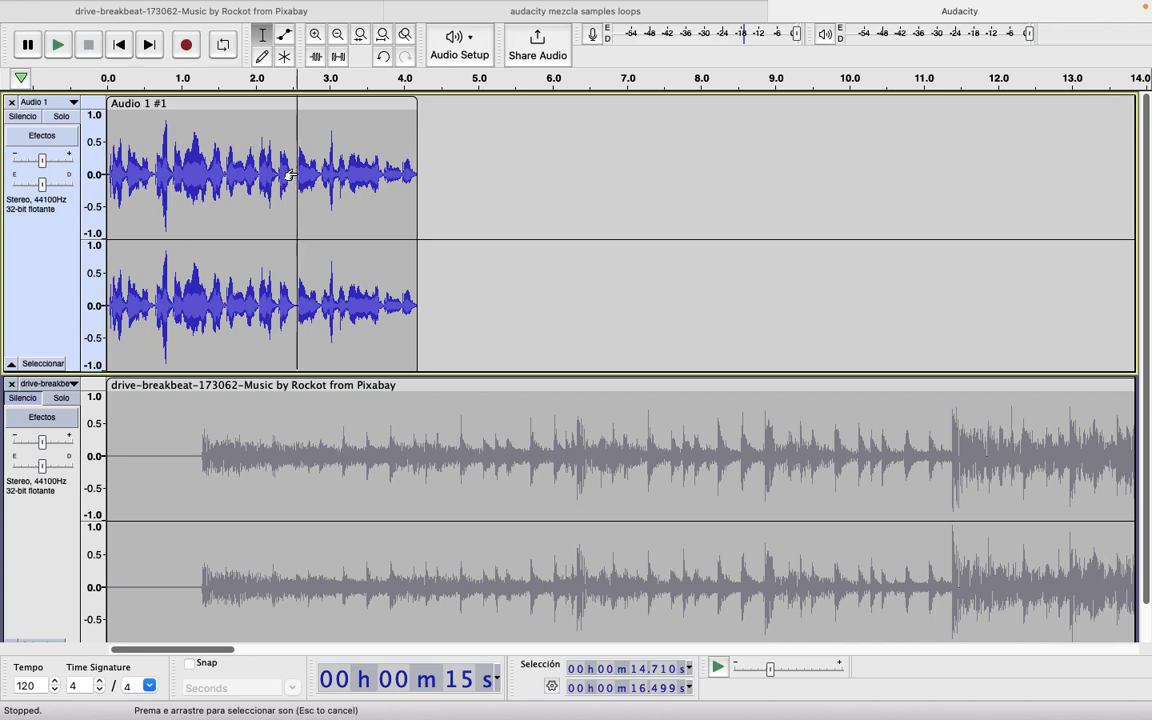
{"action": "left_click", "coordinate": [260, 176]}
{"action": "key", "text": "space"}
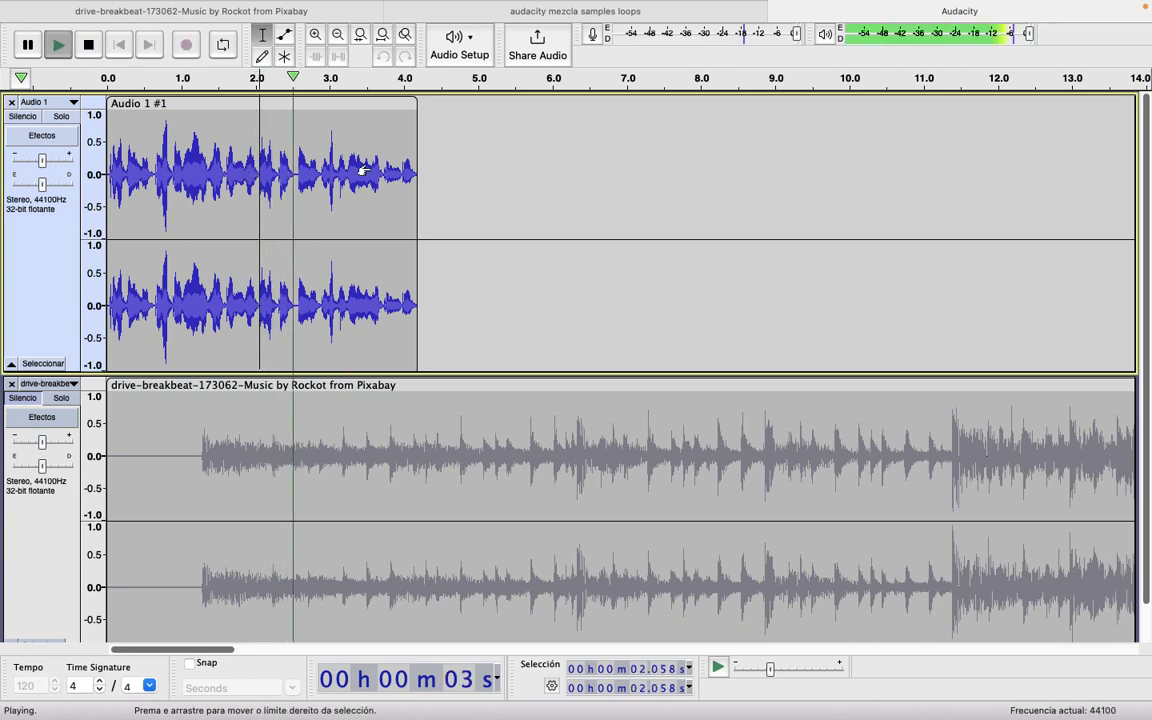
{"action": "key", "text": "space"}
{"action": "left_click_drag", "start_coordinate": [427, 147], "coordinate": [261, 159]}
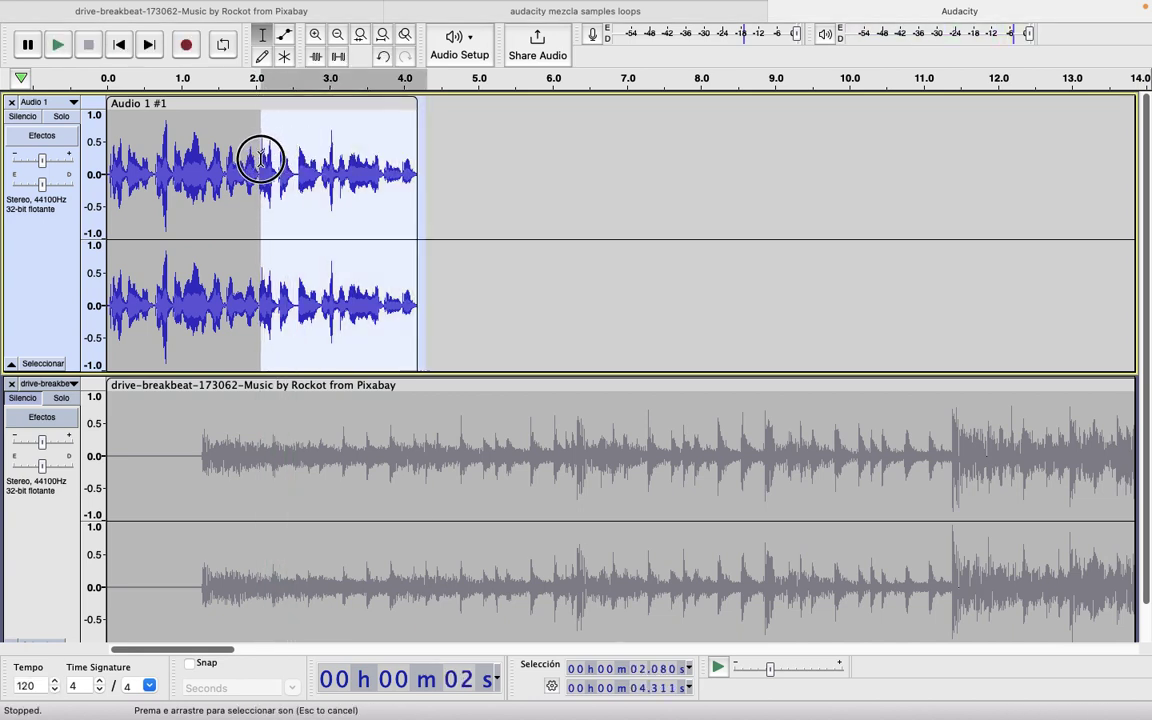
{"action": "left_click", "coordinate": [174, 9]}
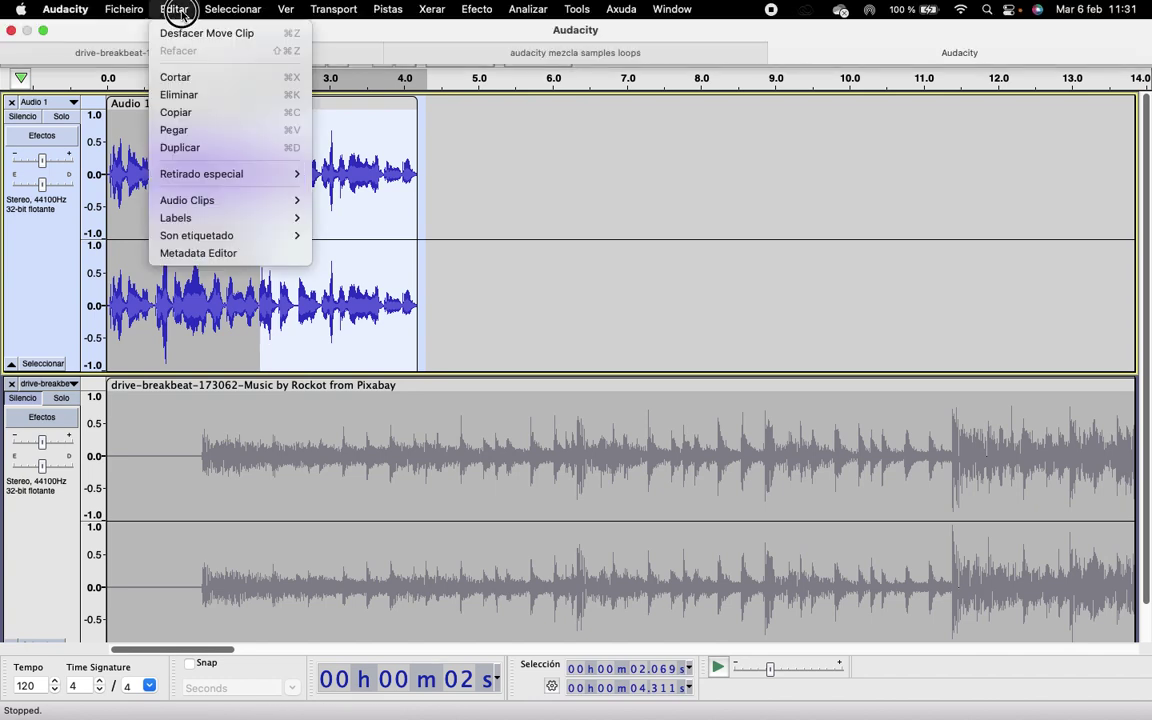
{"action": "left_click", "coordinate": [200, 76]}
{"action": "key", "text": "super+v"}
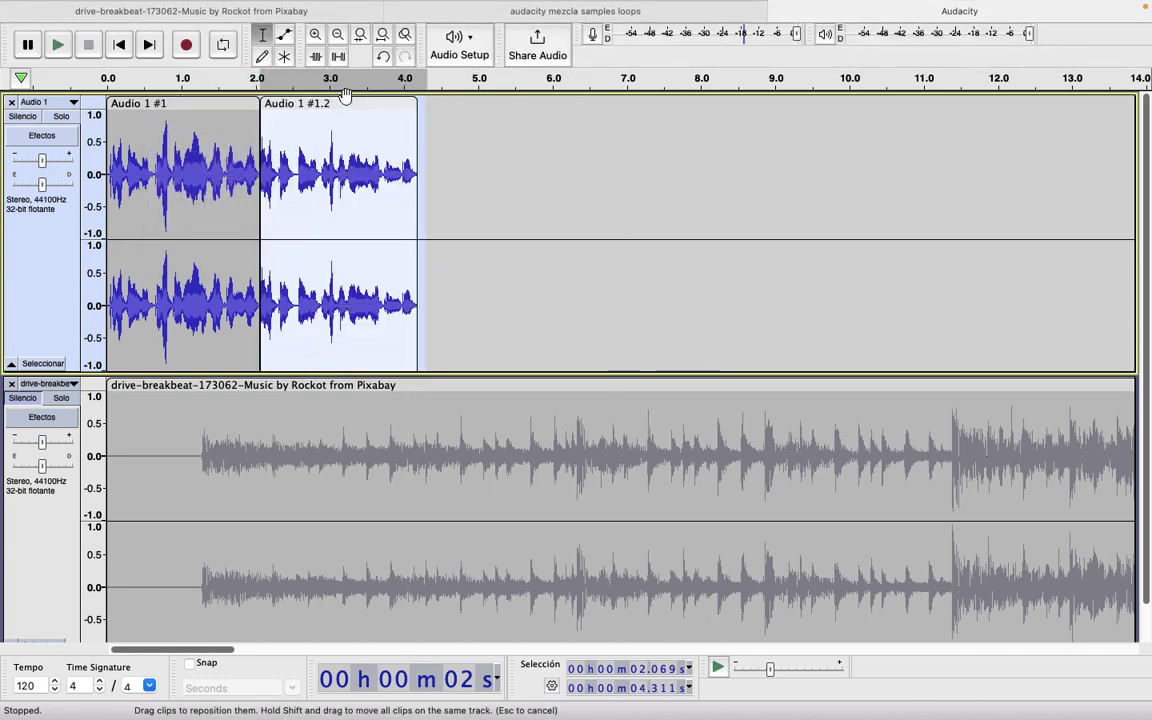
Step: Spread the three voice clips along Audio 1 so they start at about 3.8 s, 13.4 s and 23 s
{"action": "left_click_drag", "start_coordinate": [398, 106], "coordinate": [805, 126]}
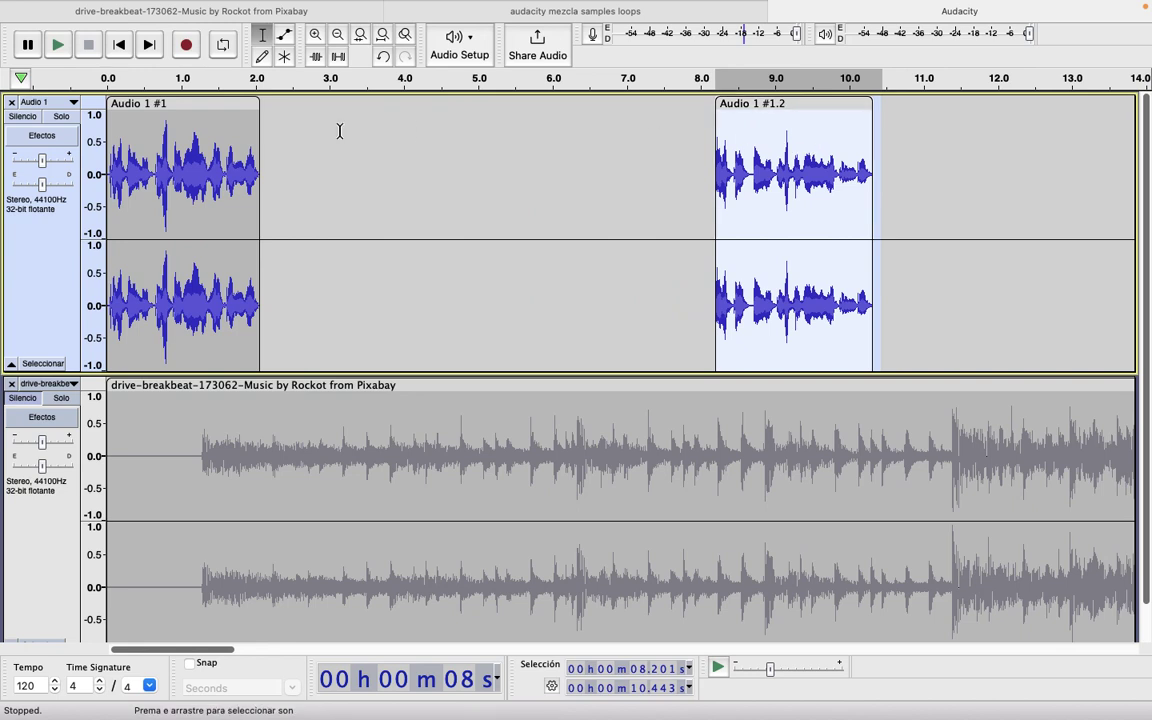
{"action": "left_click_drag", "start_coordinate": [185, 103], "coordinate": [452, 110]}
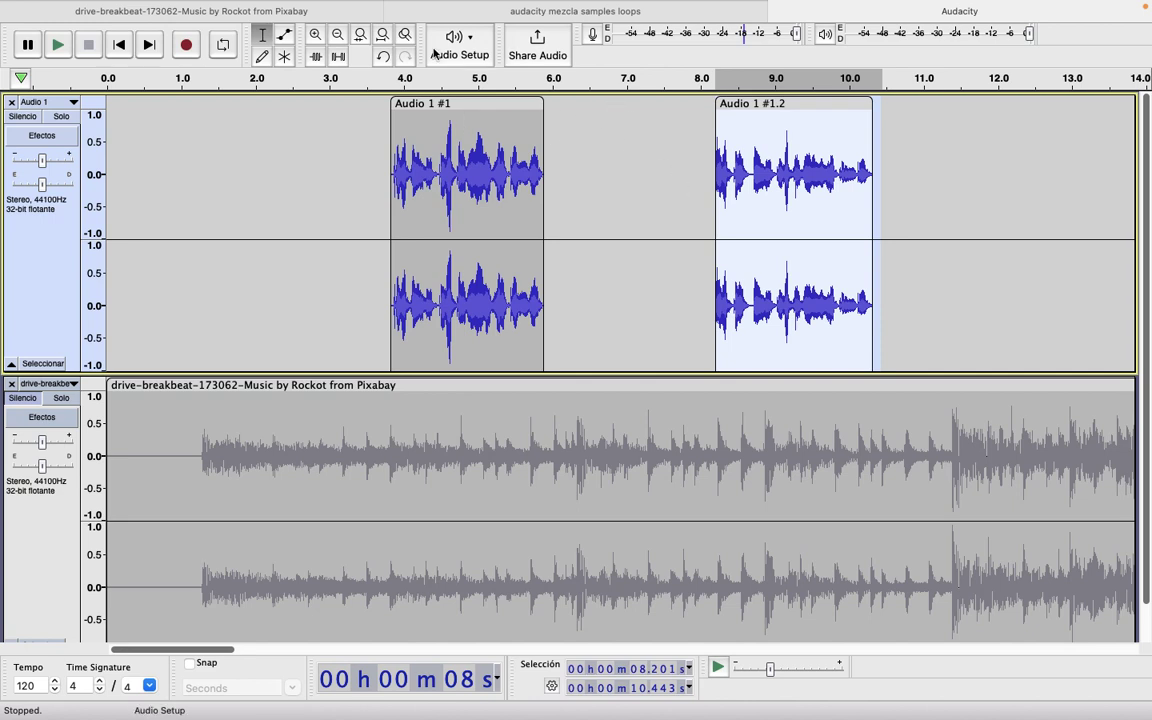
{"action": "key", "text": "ctrl+3"}
{"action": "left_click_drag", "start_coordinate": [452, 103], "coordinate": [500, 103]}
{"action": "left_click_drag", "start_coordinate": [690, 105], "coordinate": [815, 110]}
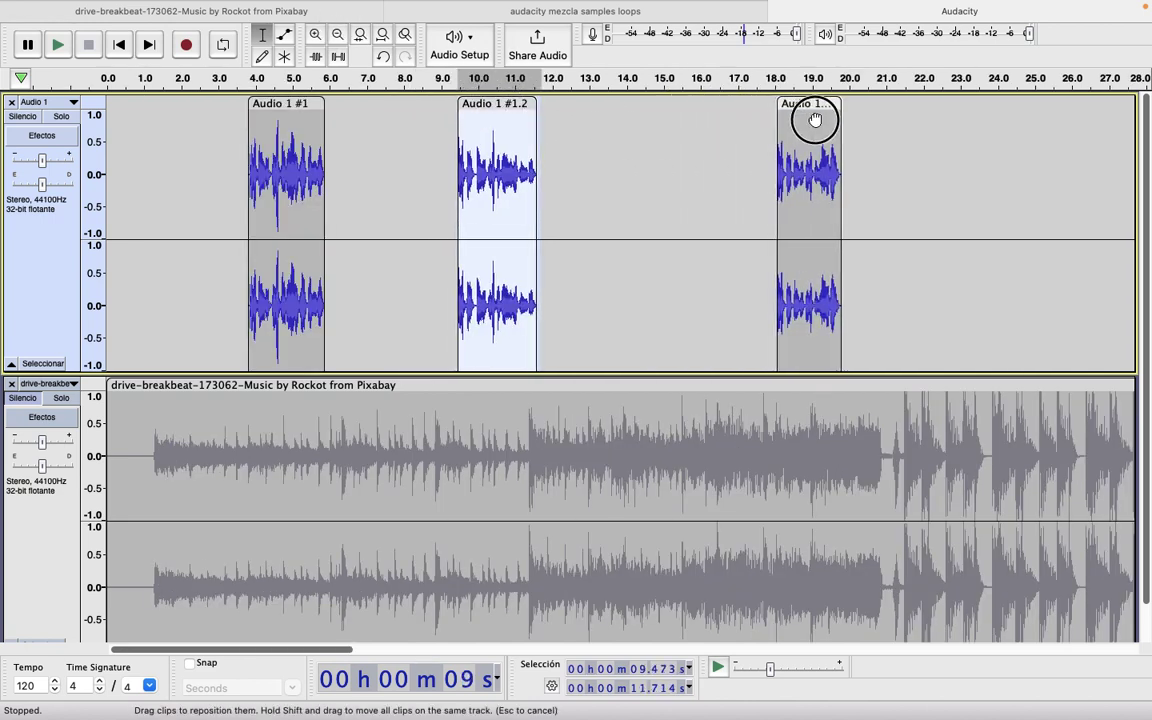
{"action": "left_click_drag", "start_coordinate": [496, 103], "coordinate": [540, 108]}
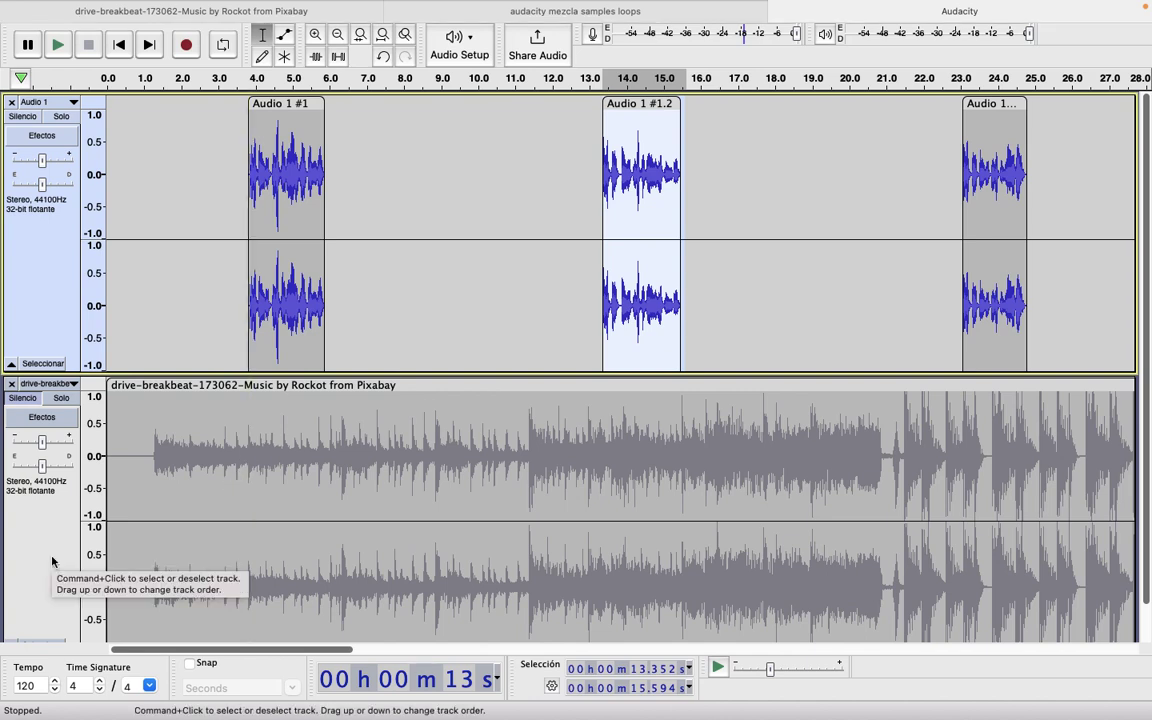
Step: Move the drive-breakbeat music track above Audio 1 and unmute it
{"action": "left_click_drag", "start_coordinate": [52, 562], "coordinate": [64, 239]}
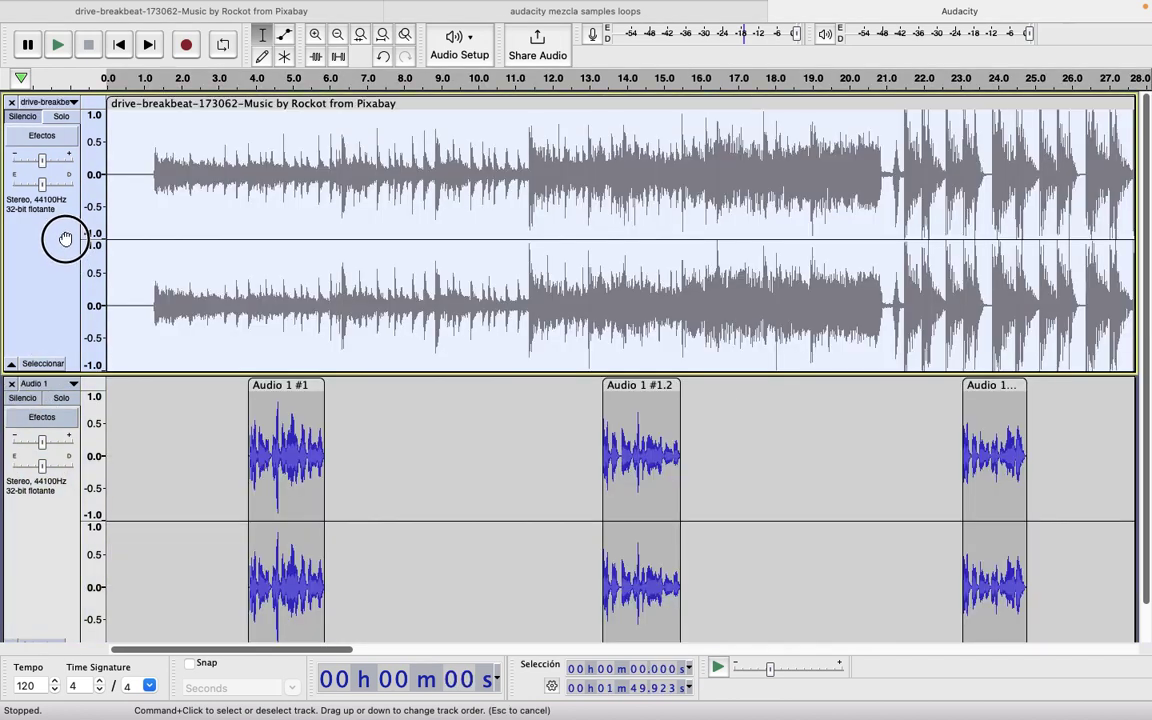
{"action": "left_click", "coordinate": [28, 110]}
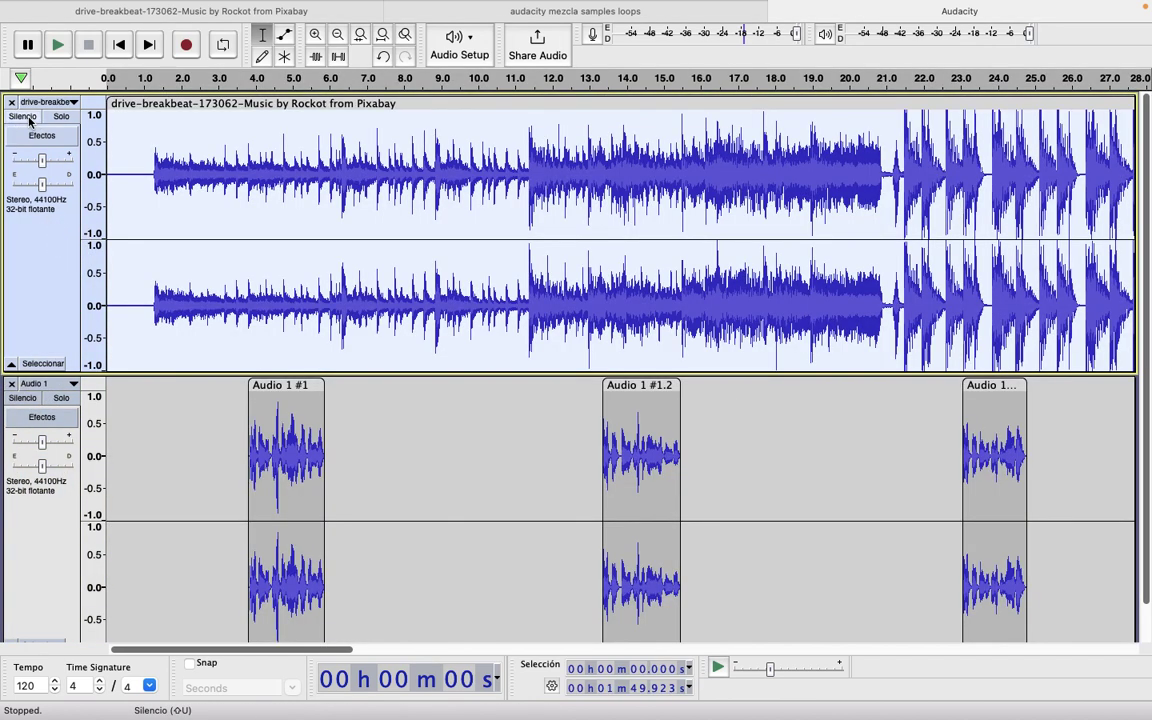
Step: Play the music and voice together from about 1.3 s to check their relative levels
{"action": "left_click", "coordinate": [156, 300]}
{"action": "key", "text": "space"}
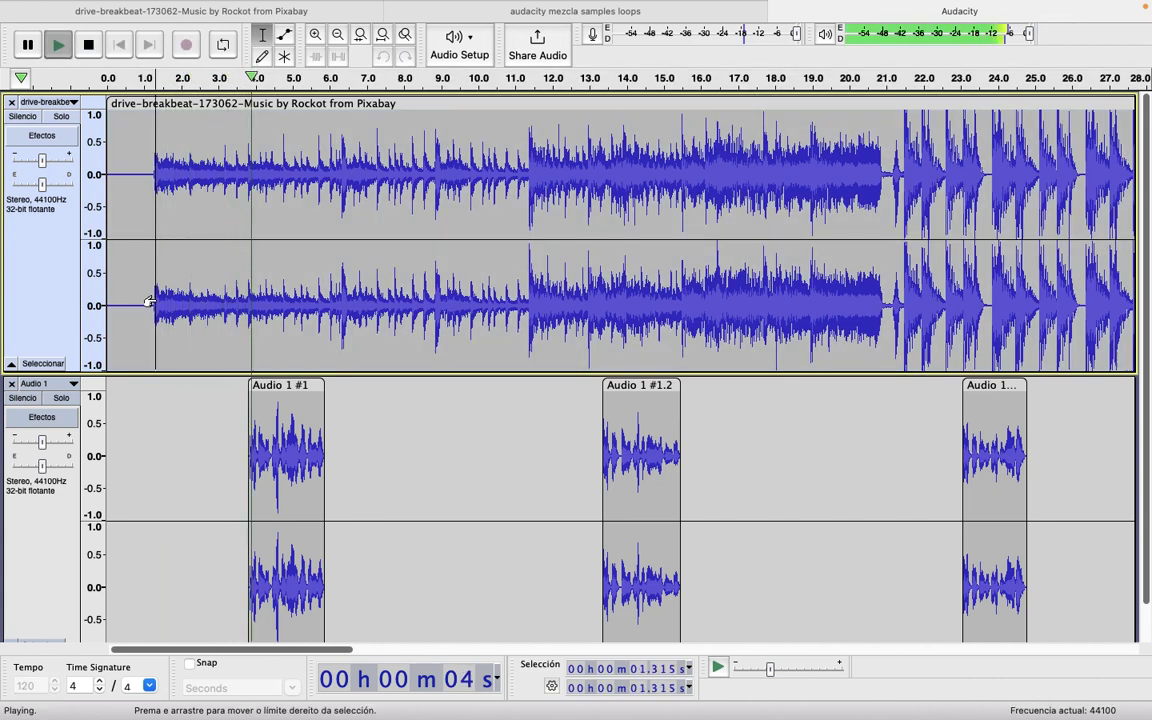
{"action": "key", "text": "space"}
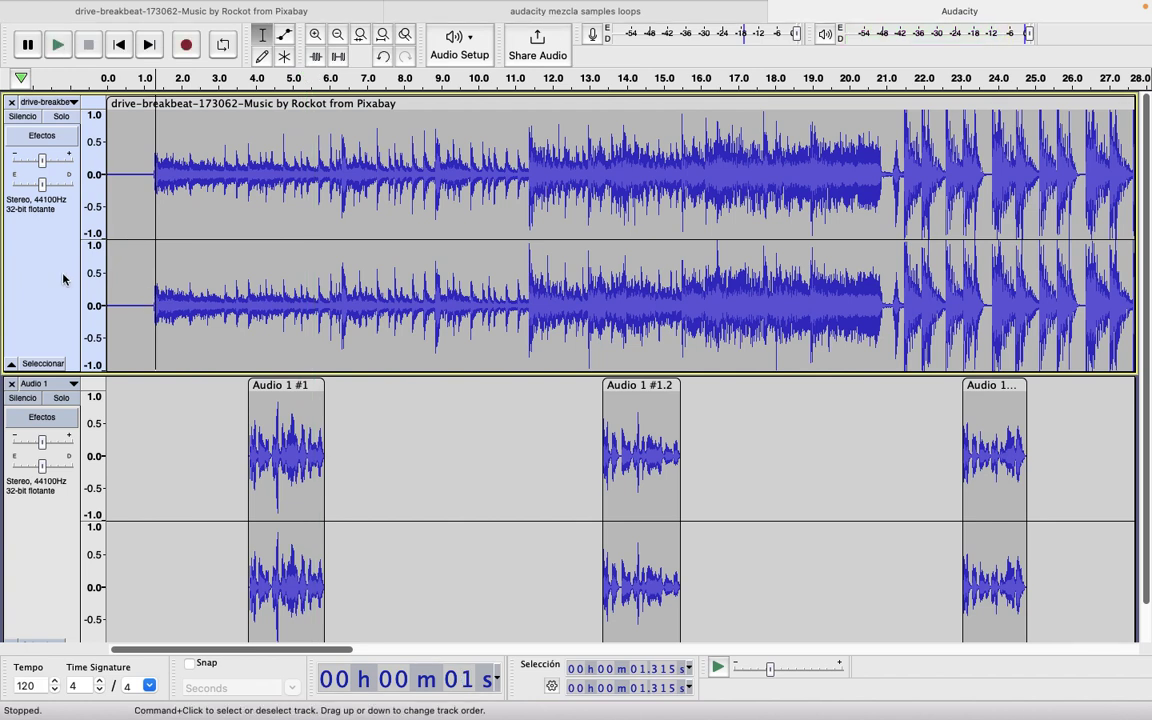
{"action": "left_click", "coordinate": [56, 245]}
{"action": "left_click", "coordinate": [177, 216]}
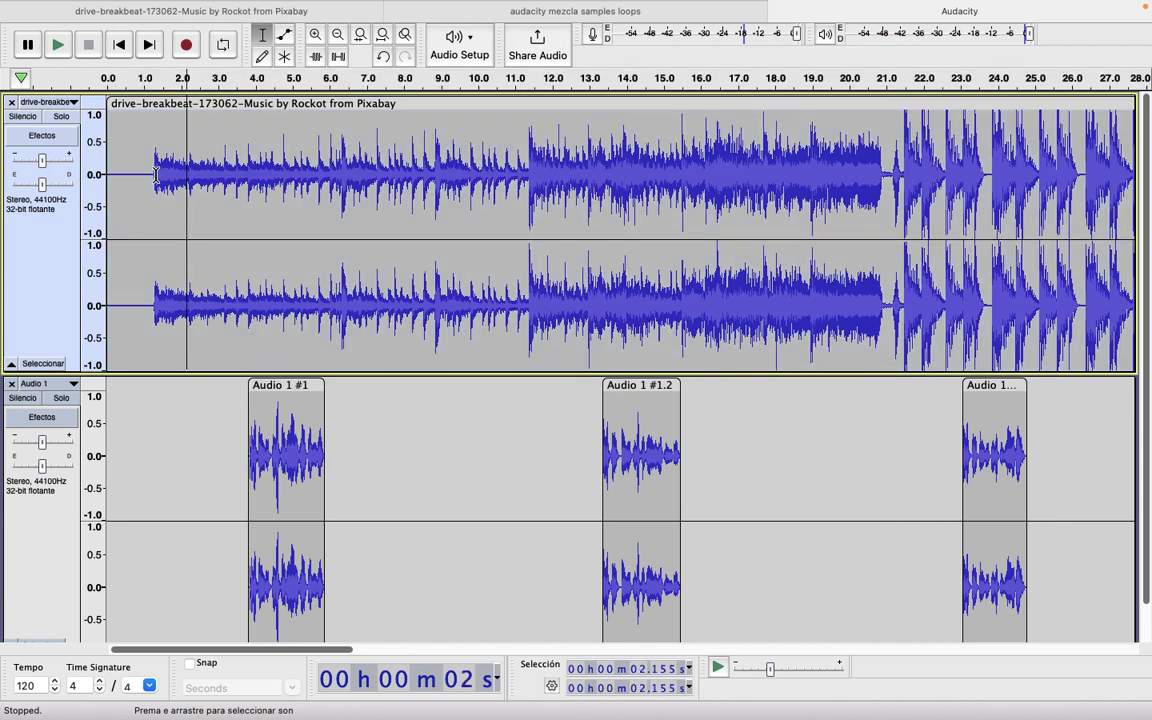
{"action": "left_click_drag", "start_coordinate": [157, 190], "coordinate": [352, 197]}
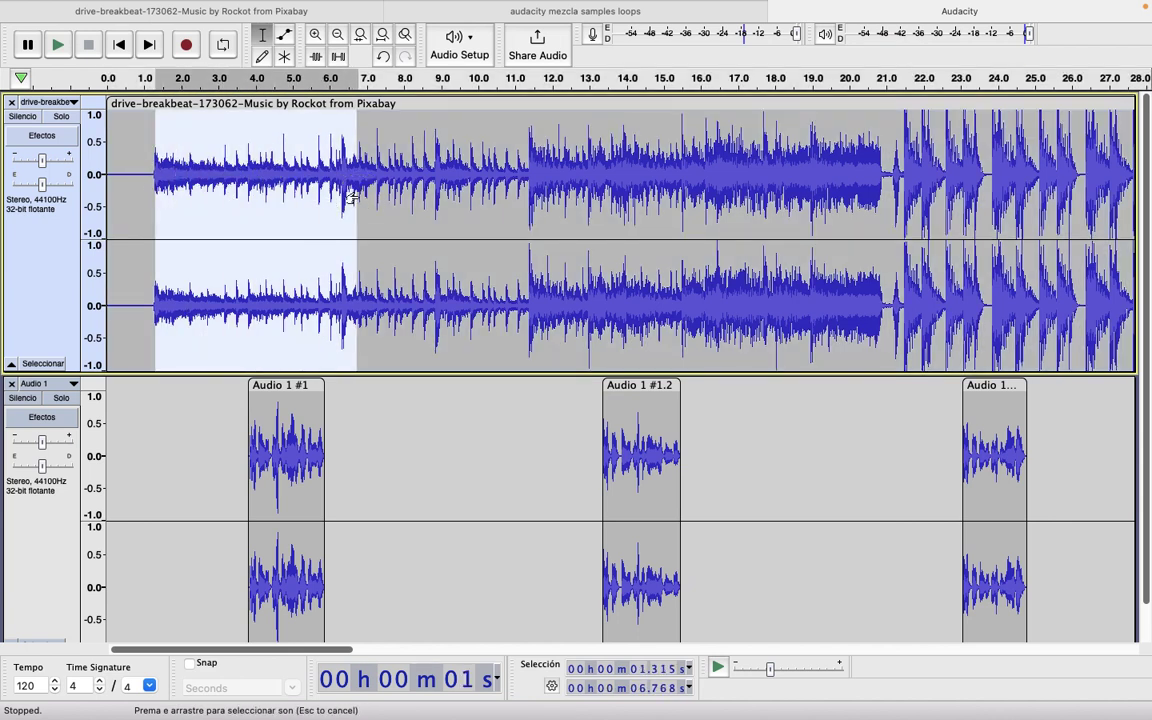
Step: Select the whole drive-breakbeat track and apply Auto Duck with a duck amount of -12 dB
{"action": "left_click", "coordinate": [43, 264]}
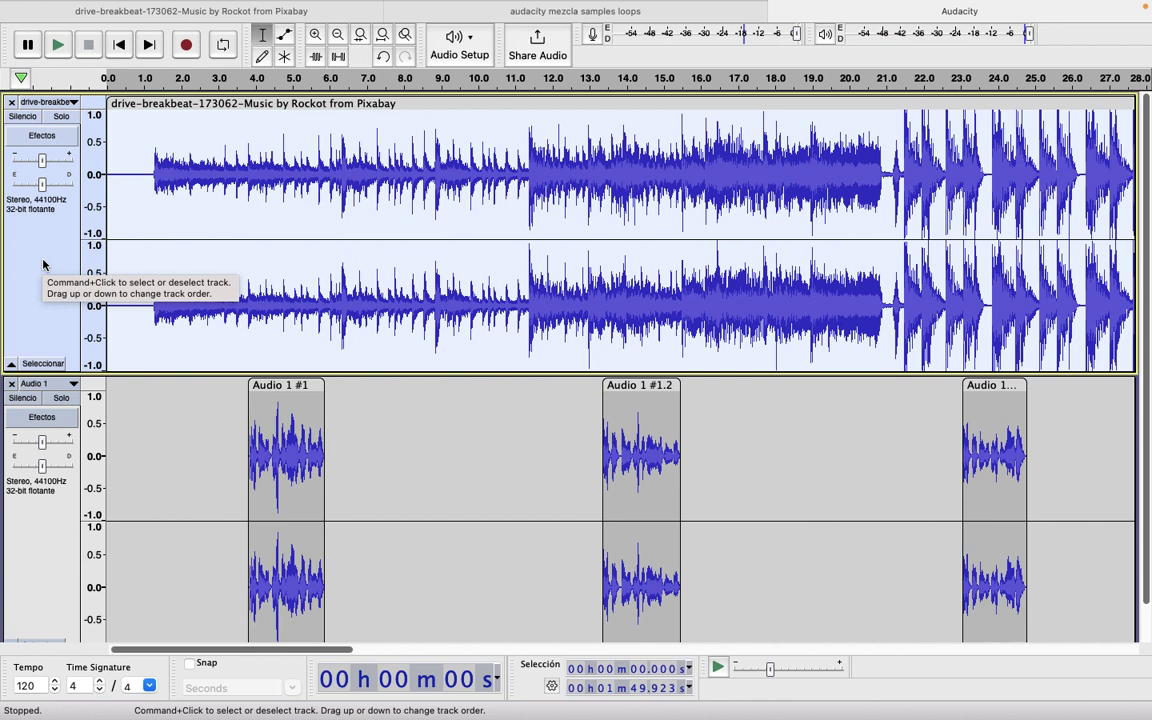
{"action": "left_click", "coordinate": [476, 9]}
{"action": "mouse_move", "coordinate": [522, 118]}
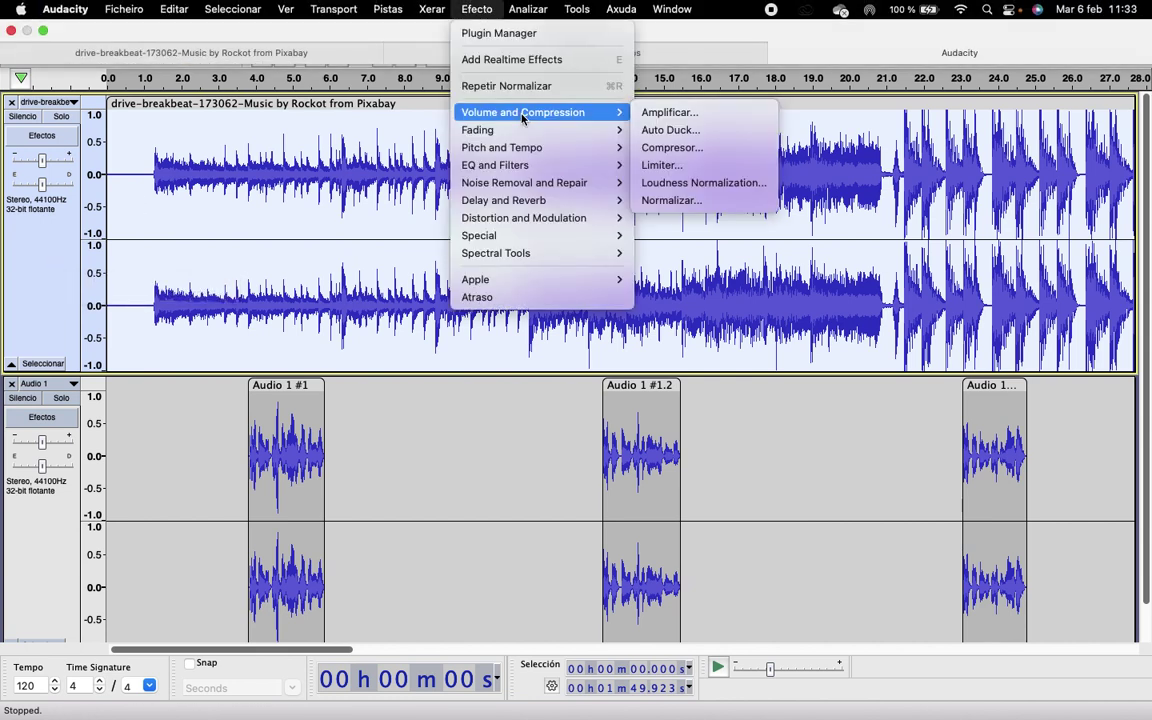
{"action": "left_click", "coordinate": [668, 130]}
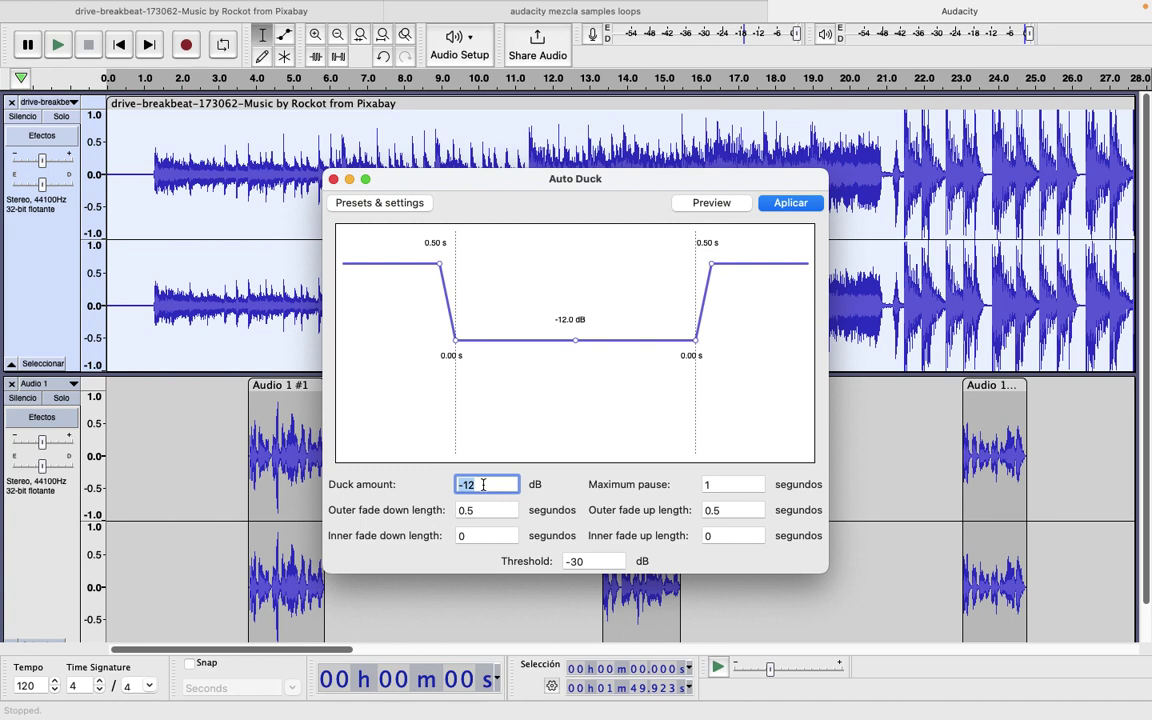
{"action": "left_click", "coordinate": [790, 203]}
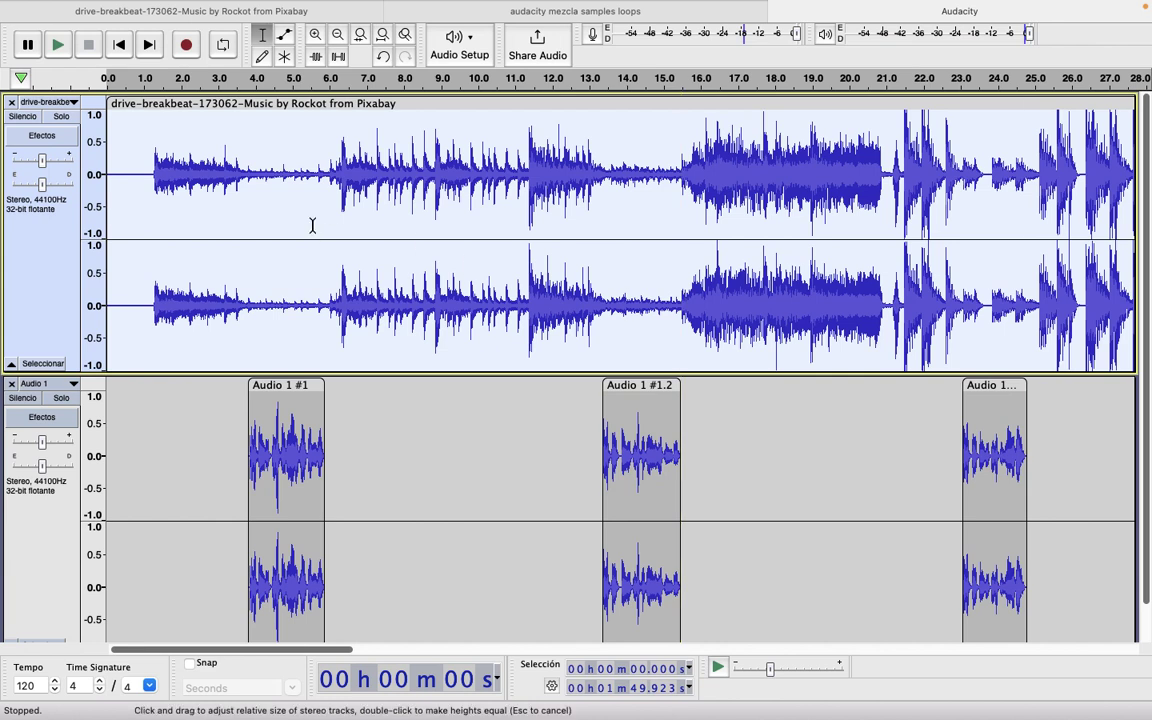
Step: Play the ducked mix from about 1.2 s, just before the music starts, through the third voice clip
{"action": "left_click", "coordinate": [151, 303]}
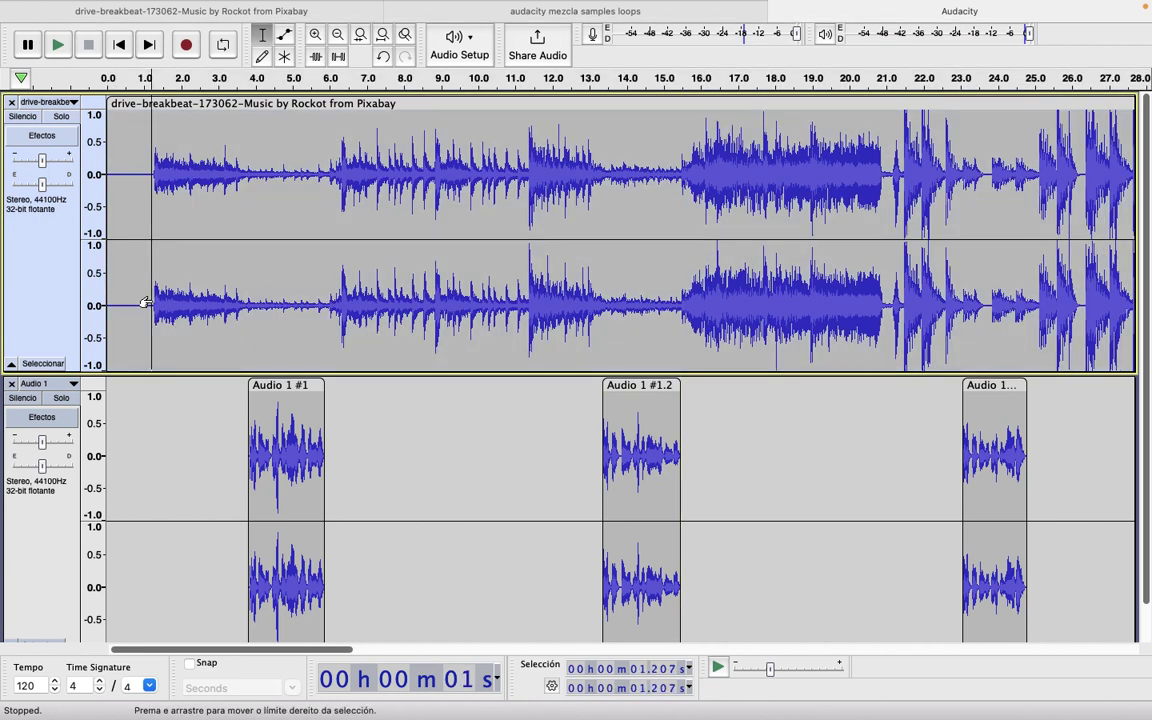
{"action": "key", "text": "space"}
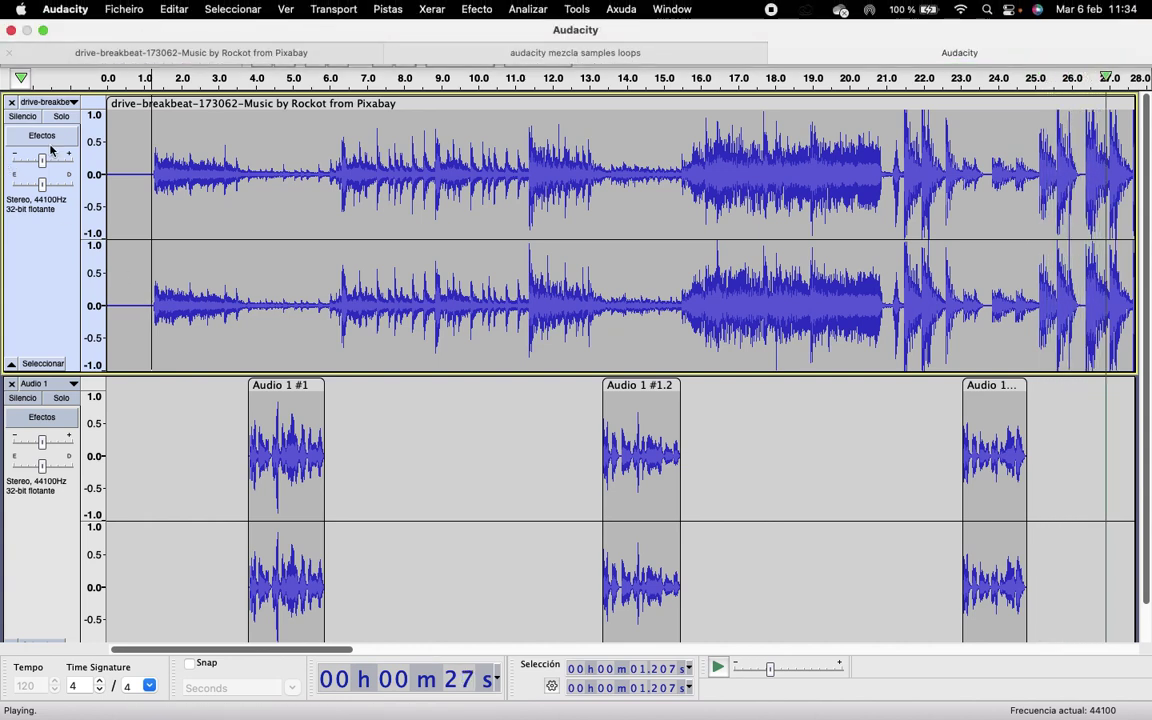
{"action": "key", "text": "space"}
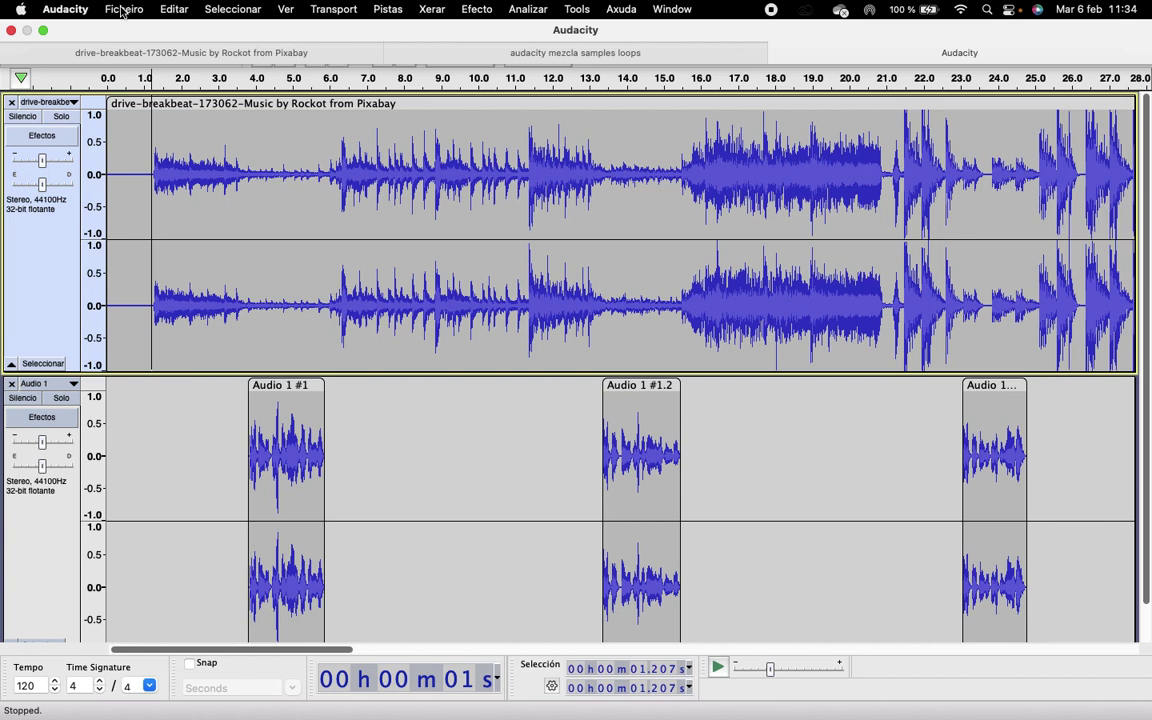
{"action": "left_click", "coordinate": [121, 10]}
{"action": "mouse_move", "coordinate": [130, 112]}
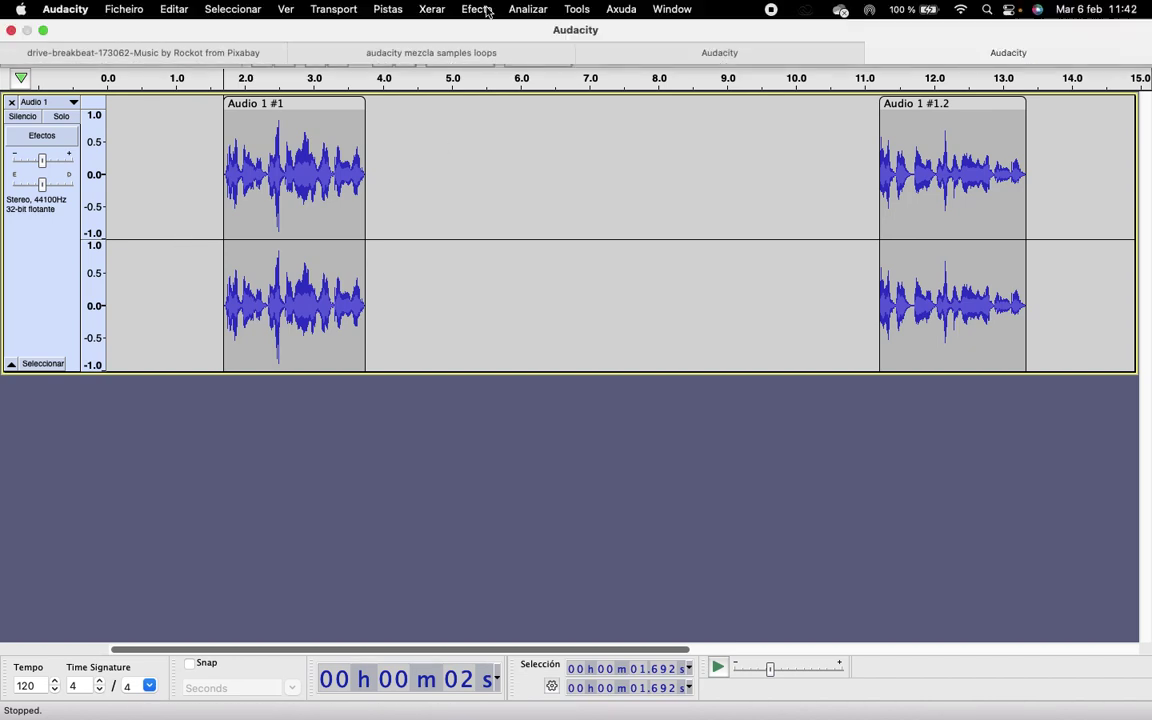
{"action": "left_click", "coordinate": [477, 9]}
{"action": "mouse_move", "coordinate": [545, 112]}
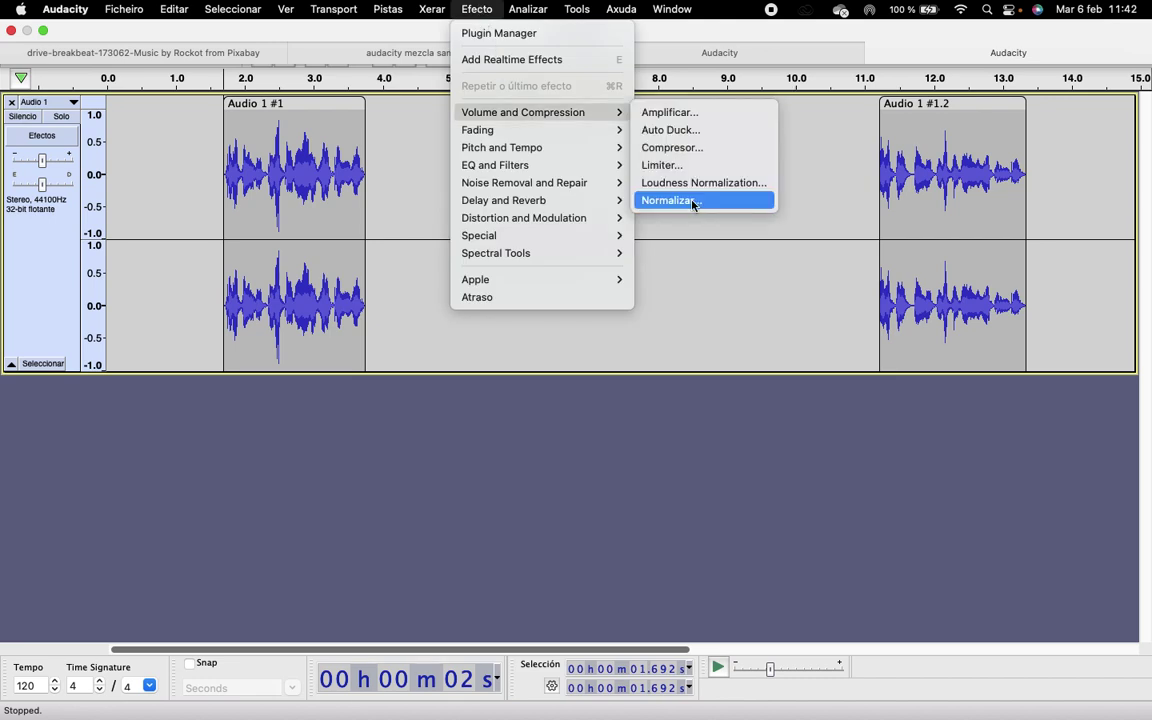
{"action": "left_click", "coordinate": [472, 9]}
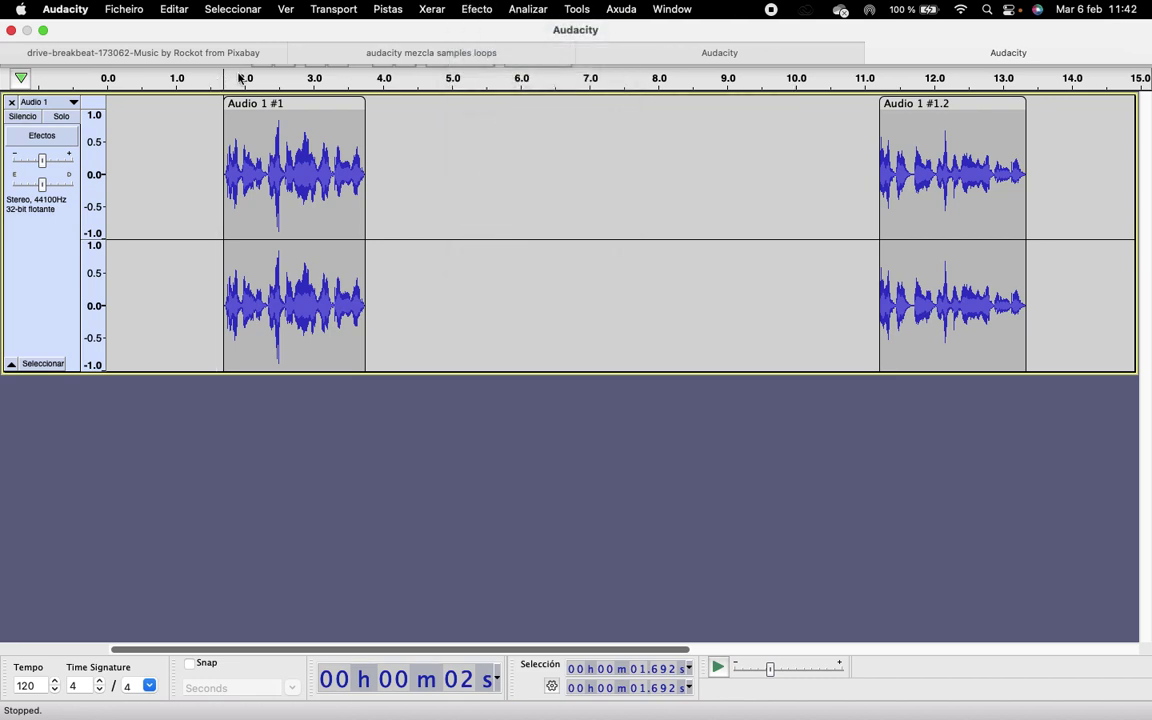
Step: Play the first voice clip on Audio 1 from its start at about 1.7 s
{"action": "left_click", "coordinate": [229, 78]}
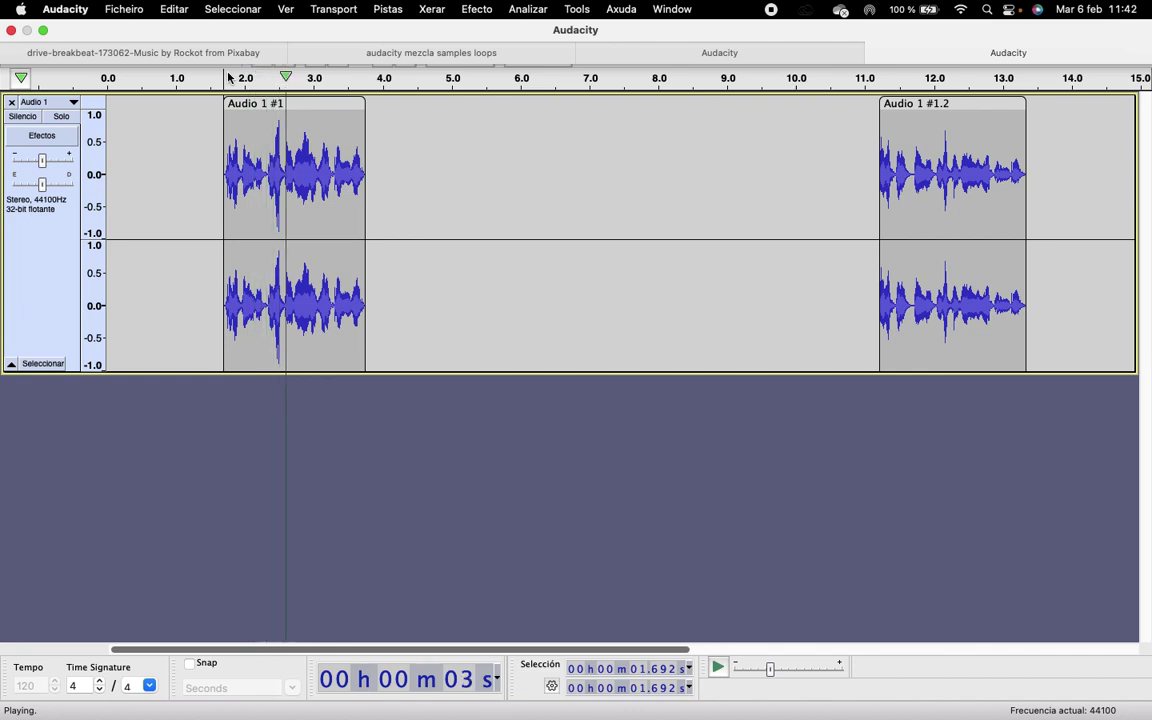
{"action": "left_click", "coordinate": [229, 78]}
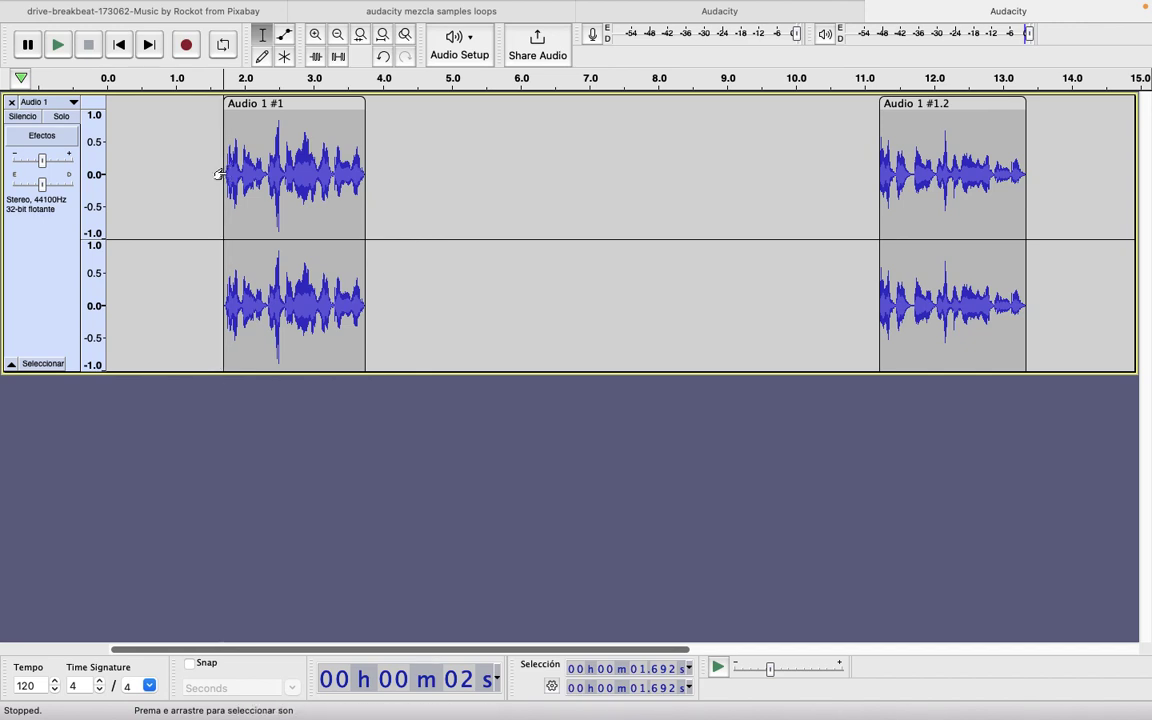
Step: Select the first voice clip from about 1.5 to 4.4 s and capture it as the noise profile for Noise Reduction
{"action": "mouse_move", "coordinate": [226, 175]}
{"action": "left_mouse_down"}
{"action": "mouse_move", "coordinate": [368, 188]}
{"action": "mouse_move", "coordinate": [358, 190]}
{"action": "mouse_move", "coordinate": [406, 177]}
{"action": "mouse_move", "coordinate": [210, 173]}
{"action": "left_mouse_up"}
{"action": "left_click", "coordinate": [477, 9]}
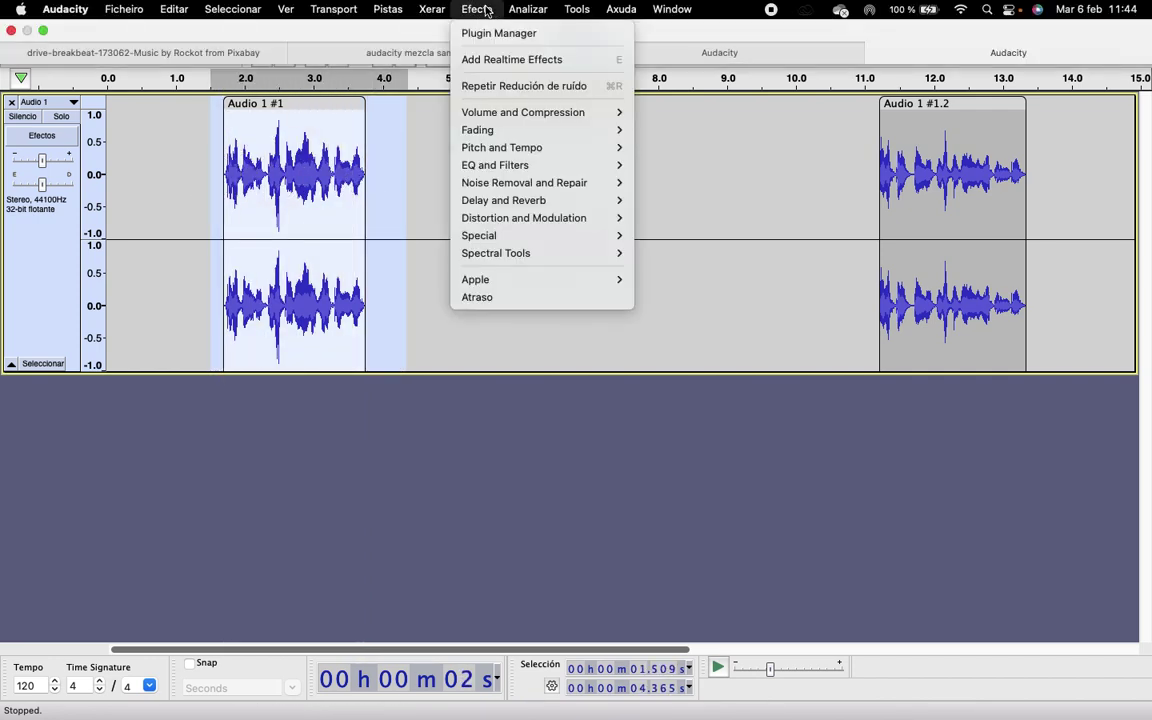
{"action": "mouse_move", "coordinate": [540, 190]}
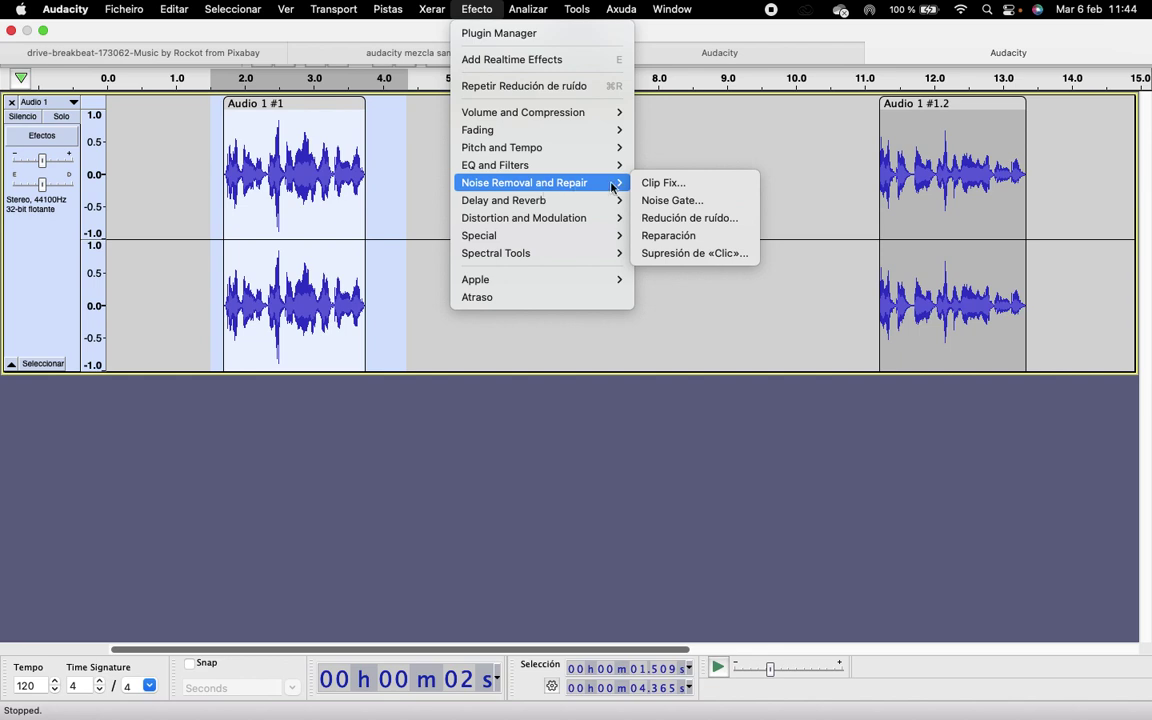
{"action": "left_click", "coordinate": [684, 218]}
{"action": "left_click_drag", "start_coordinate": [586, 136], "coordinate": [666, 82]}
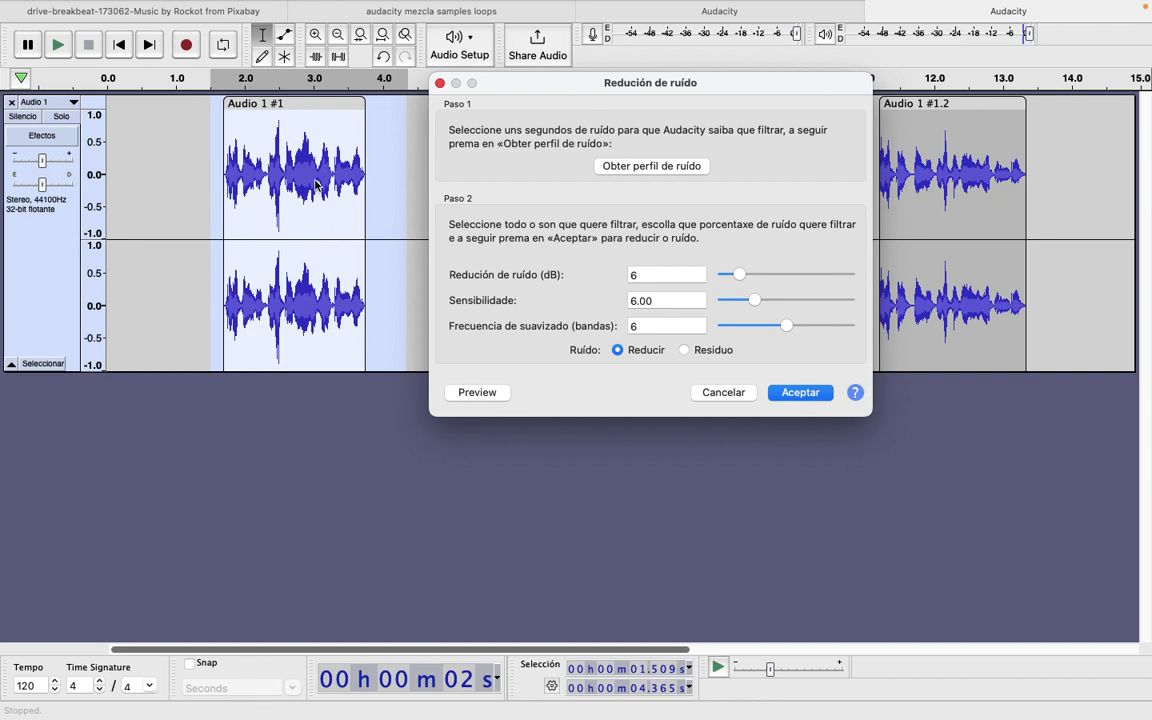
{"action": "left_click", "coordinate": [655, 167]}
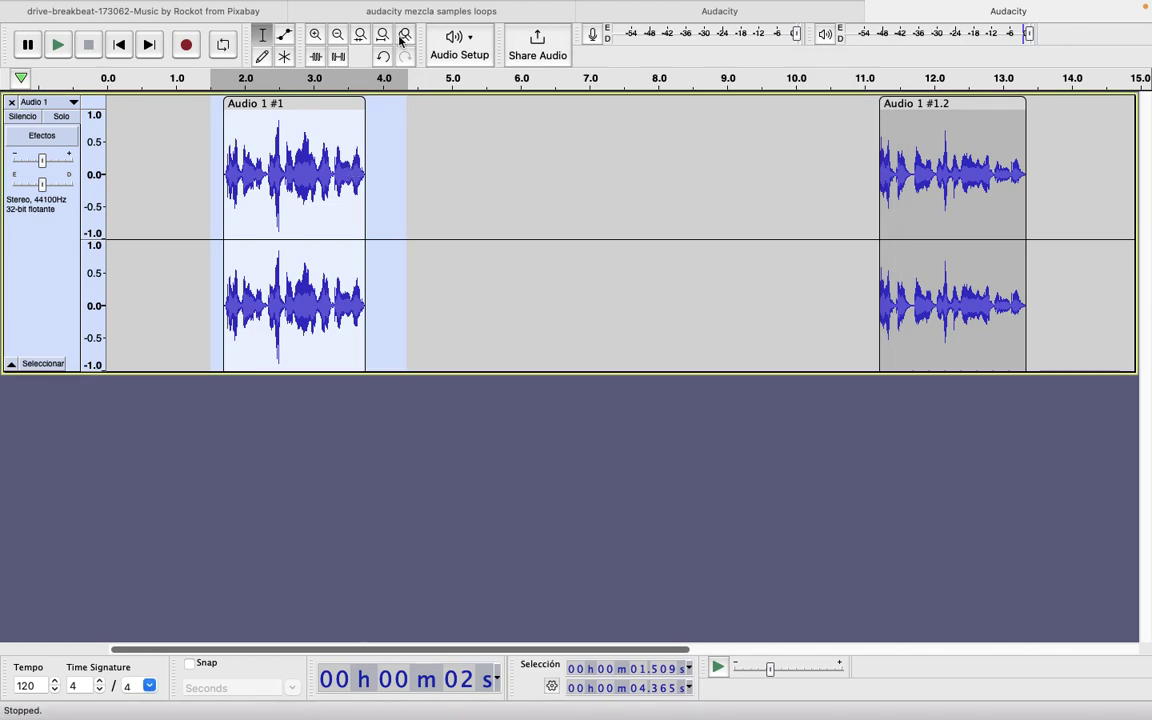
Step: Preview Noise Reduction on the selected clip at 6 dB, with sensitivity 6.00 and 6 frequency smoothing bands
{"action": "left_click", "coordinate": [478, 9]}
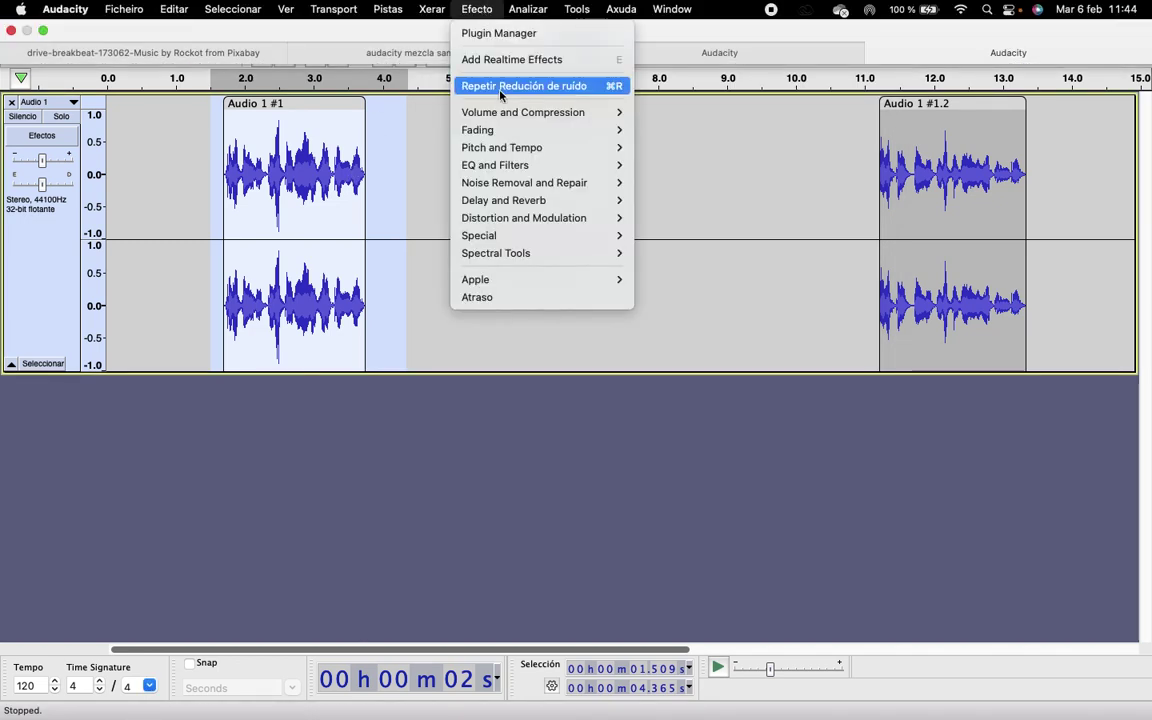
{"action": "mouse_move", "coordinate": [505, 183]}
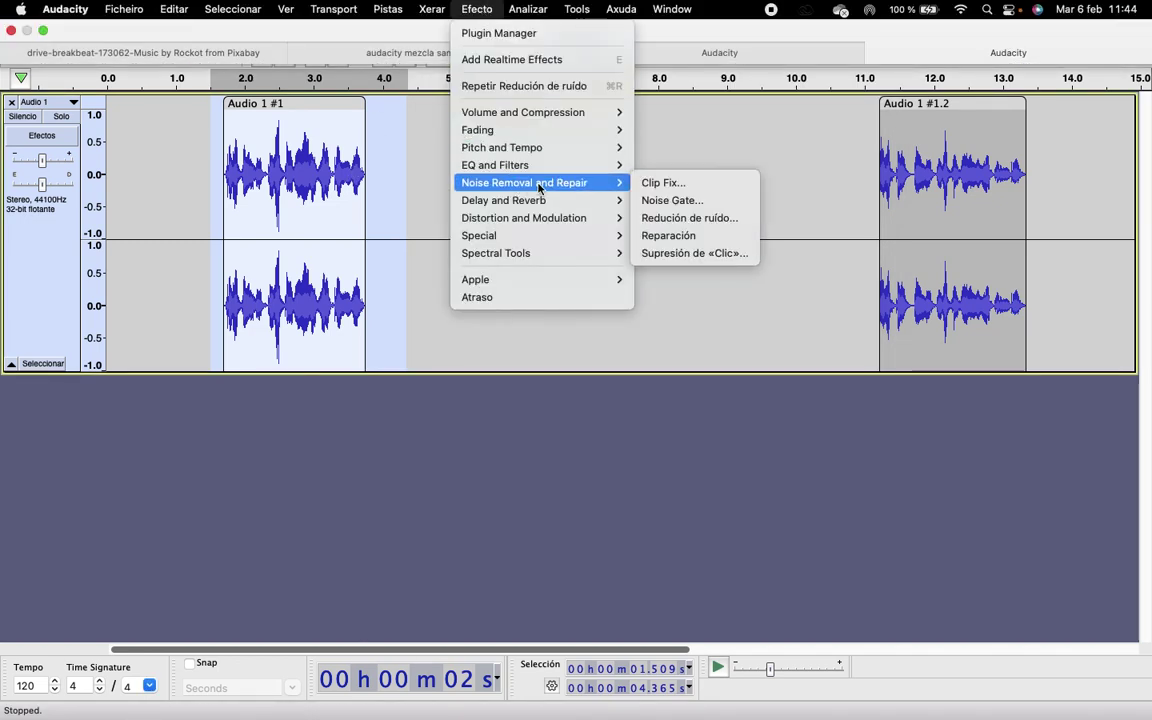
{"action": "left_click", "coordinate": [698, 218]}
{"action": "left_click", "coordinate": [404, 519]}
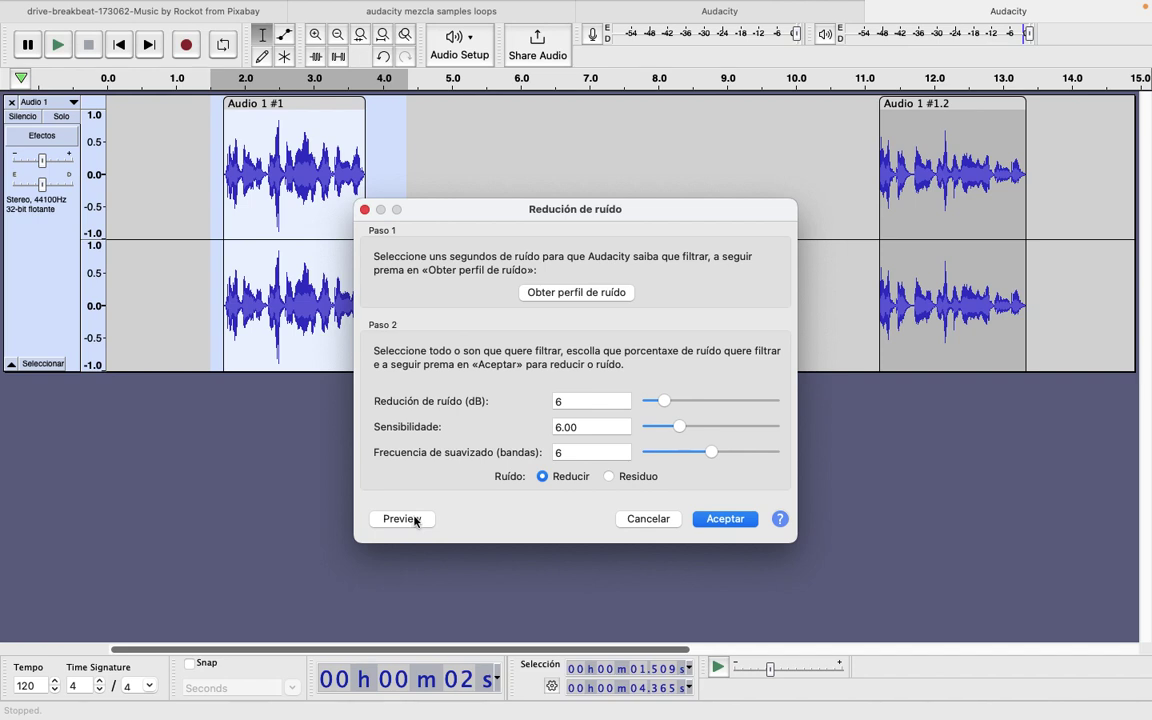
{"action": "left_click", "coordinate": [404, 519]}
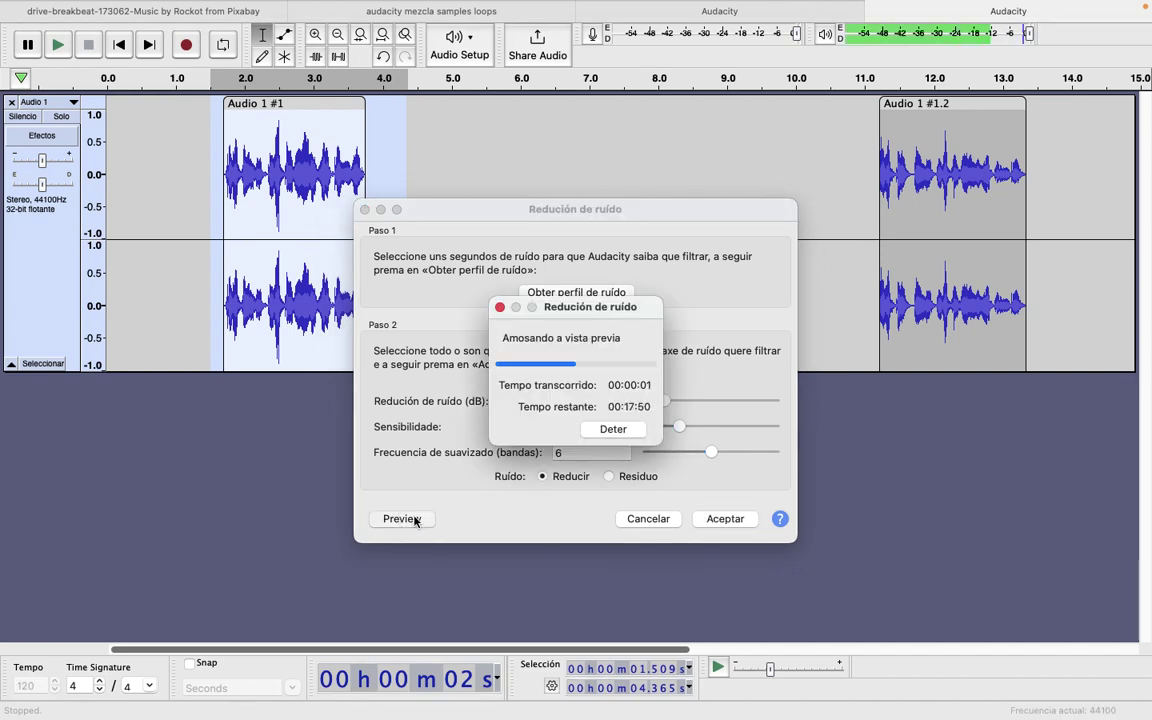
{"action": "left_click", "coordinate": [617, 428]}
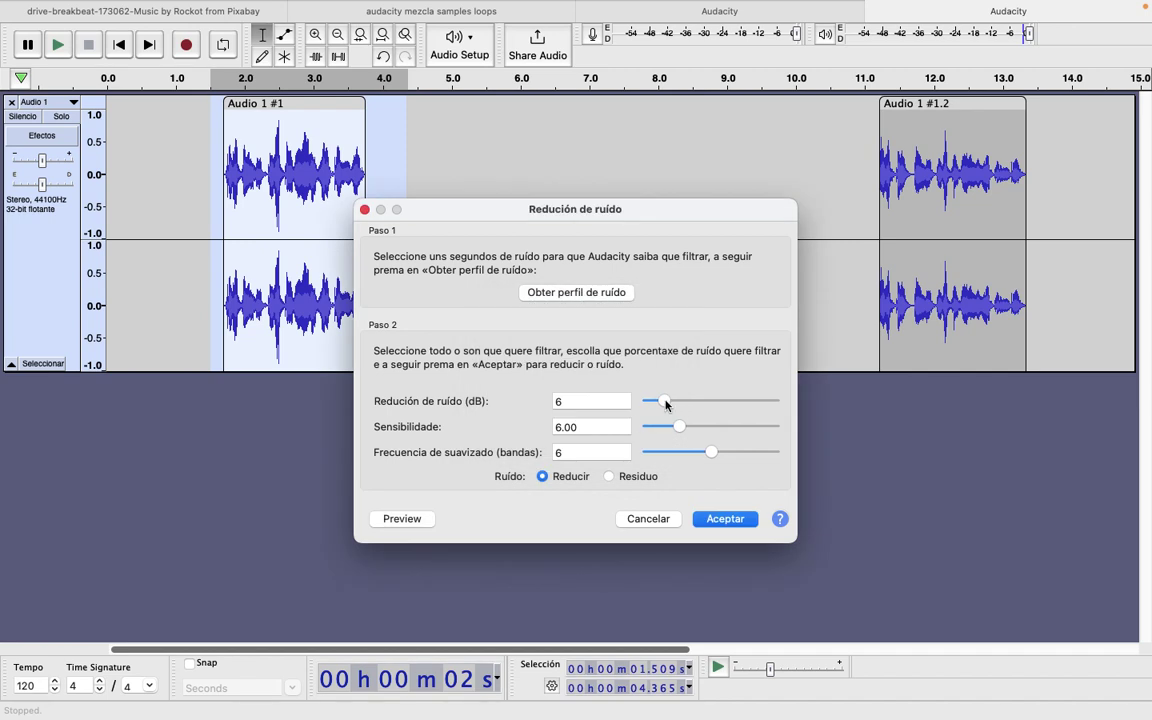
Step: Raise the noise reduction to 10 dB, preview it, and apply it to the selected first voice clip
{"action": "left_click_drag", "start_coordinate": [666, 403], "coordinate": [677, 404]}
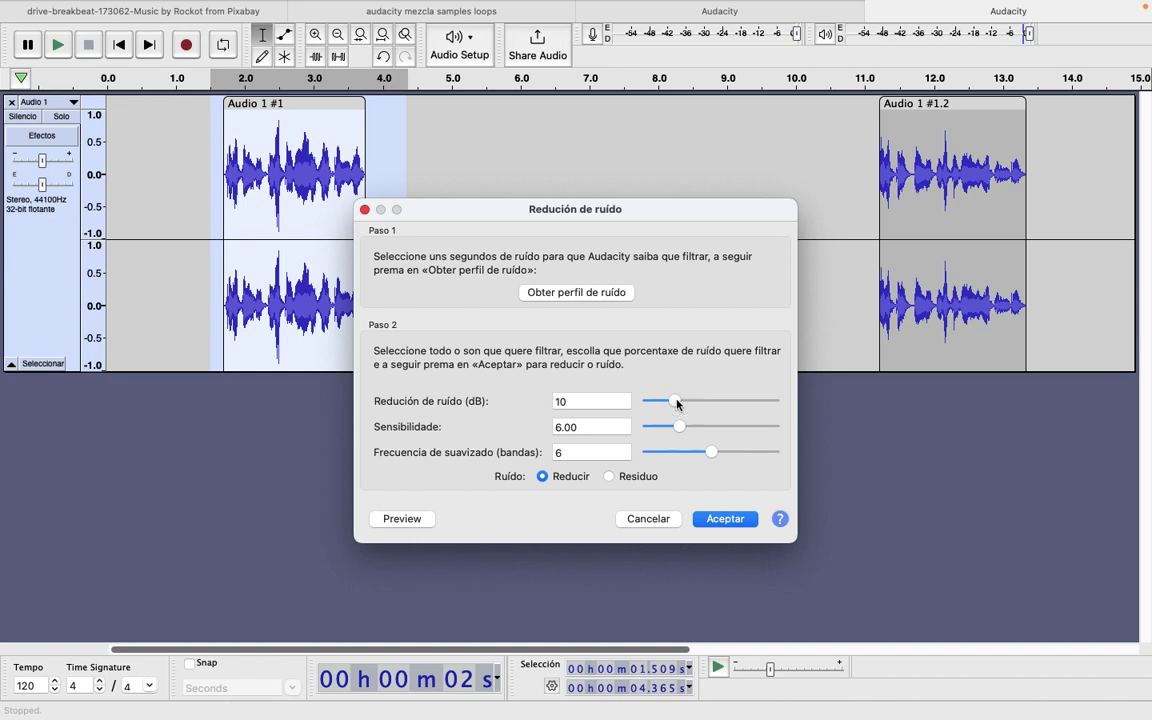
{"action": "left_click", "coordinate": [403, 521]}
{"action": "left_click", "coordinate": [401, 519]}
{"action": "left_click_drag", "start_coordinate": [683, 402], "coordinate": [677, 404]}
{"action": "left_click", "coordinate": [415, 519]}
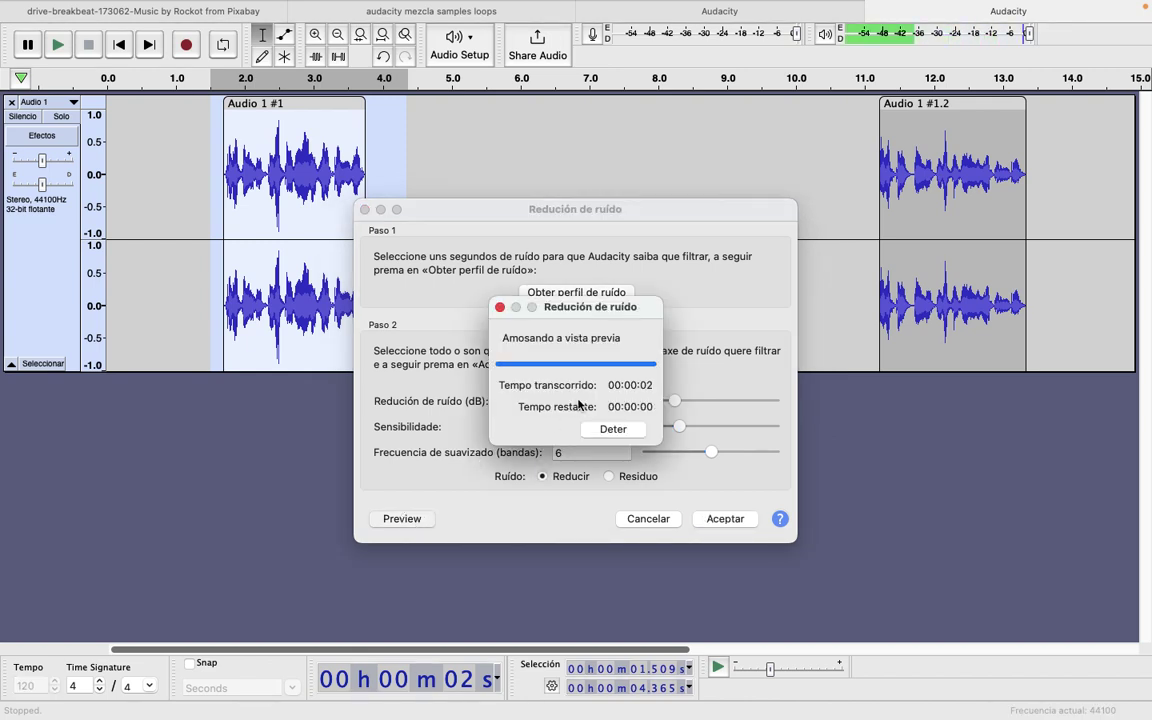
{"action": "left_click", "coordinate": [725, 518]}
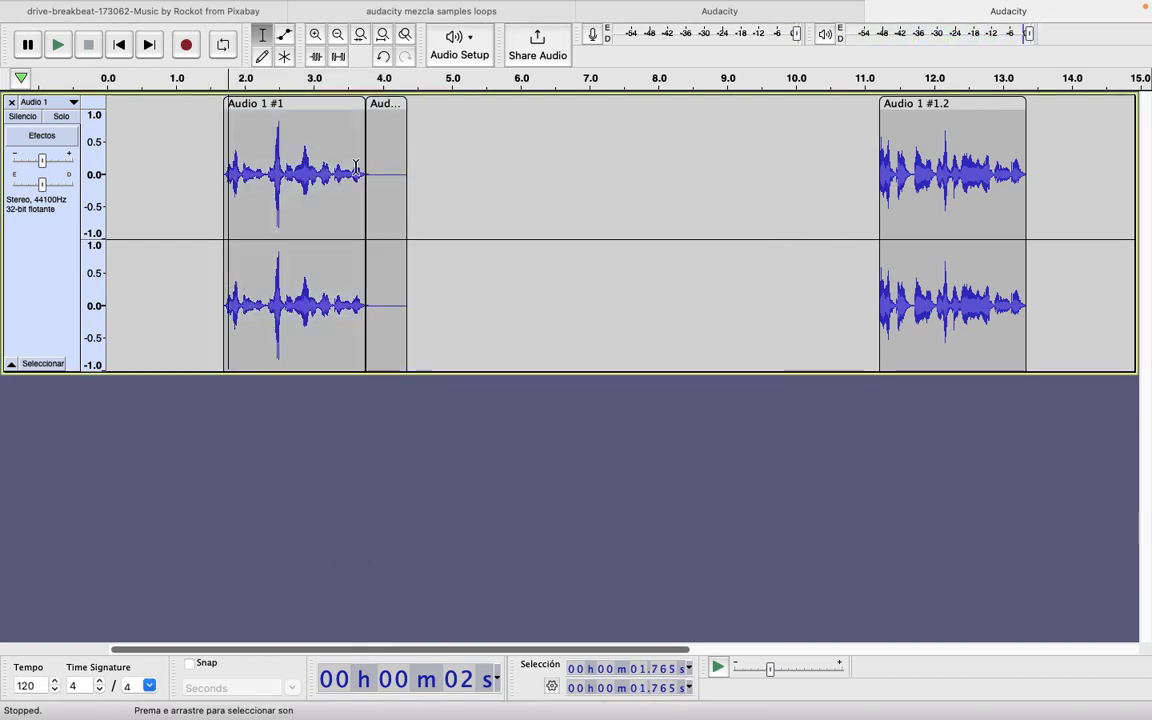
Step: Play the noise-reduced first voice clip and the untreated second clip alternately to compare their sound
{"action": "key", "text": "space"}
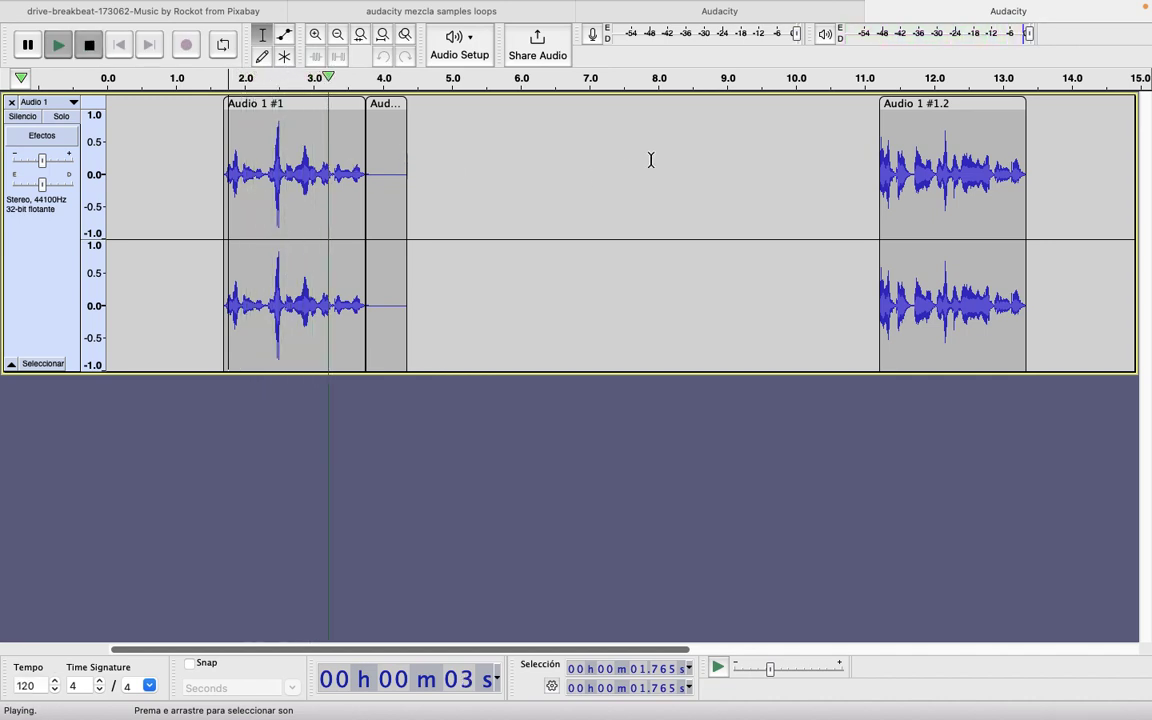
{"action": "key", "text": "space"}
{"action": "left_click", "coordinate": [886, 160]}
{"action": "key", "text": "space"}
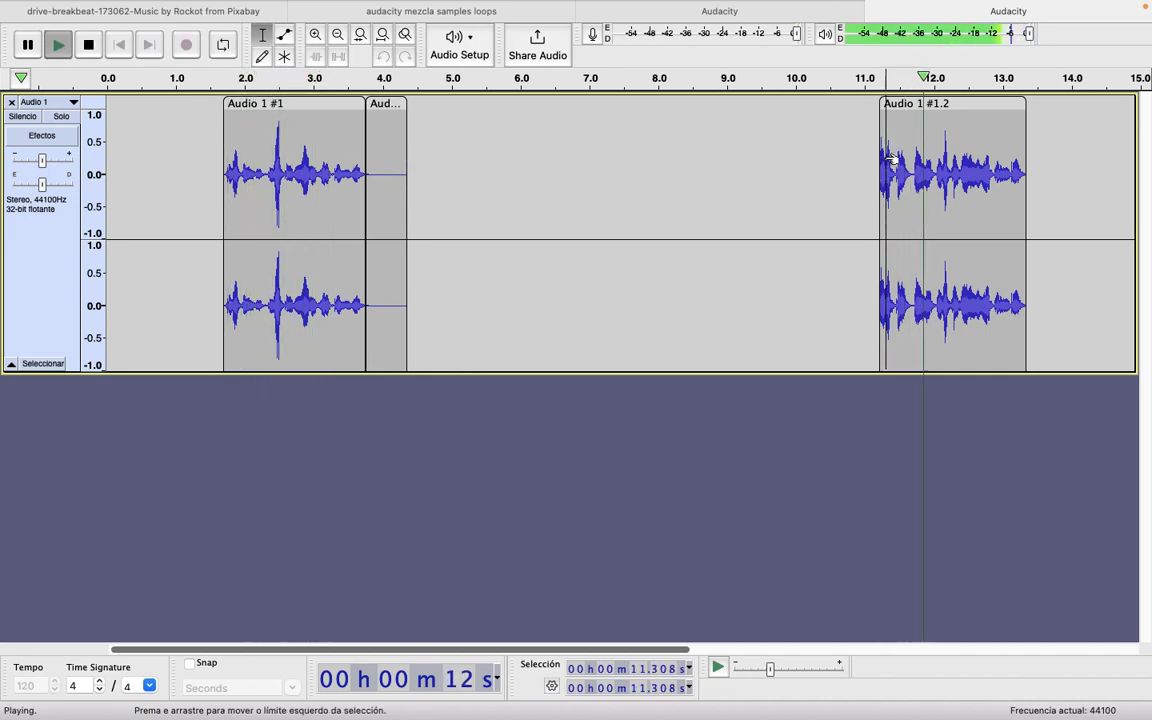
{"action": "key", "text": "space"}
{"action": "left_click", "coordinate": [230, 168]}
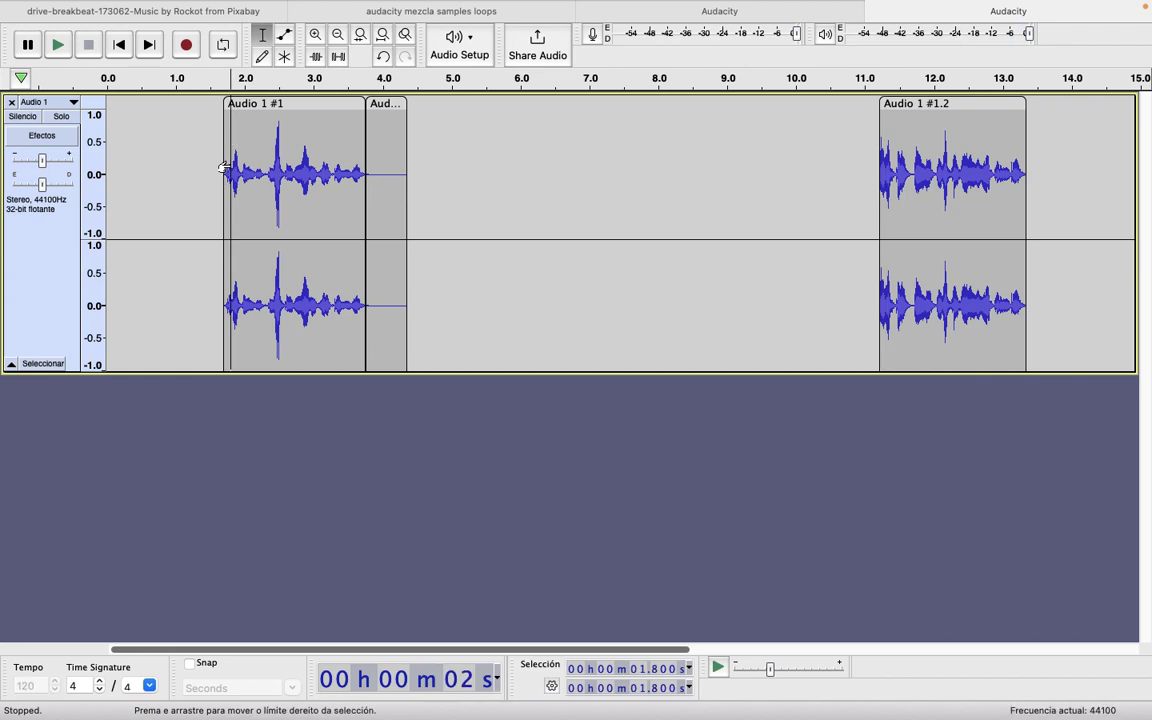
{"action": "key", "text": "space"}
{"action": "key", "text": "space"}
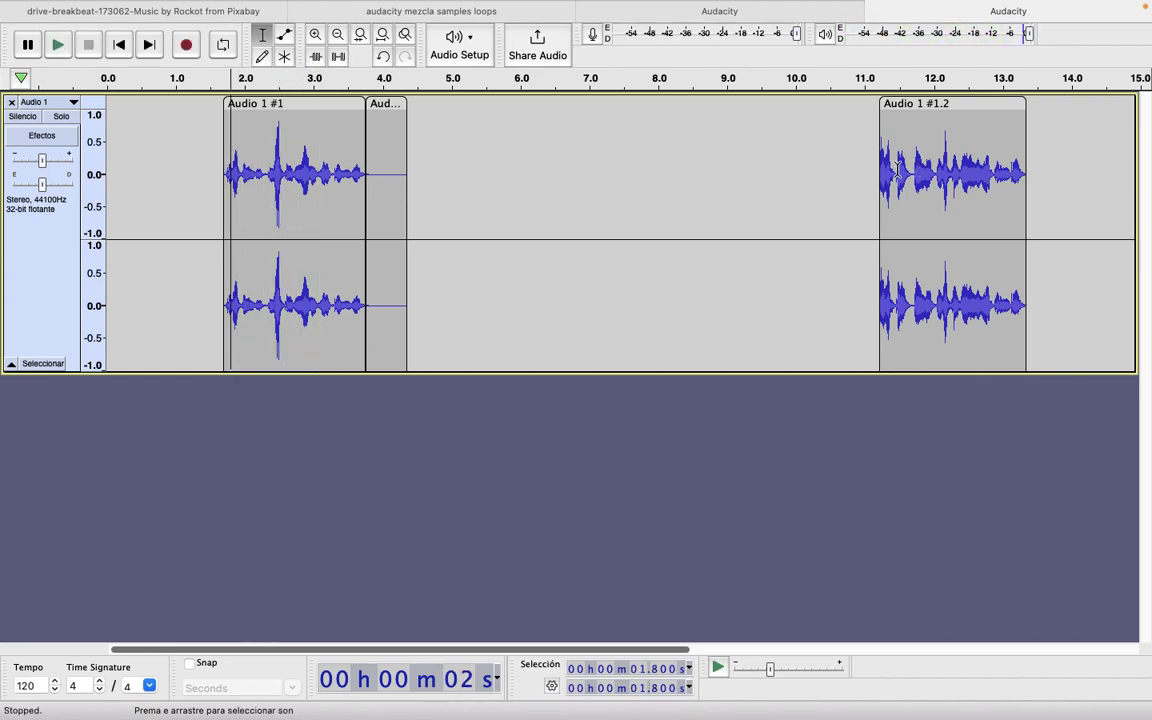
{"action": "left_click", "coordinate": [897, 170]}
{"action": "key", "text": "space"}
{"action": "key", "text": "space"}
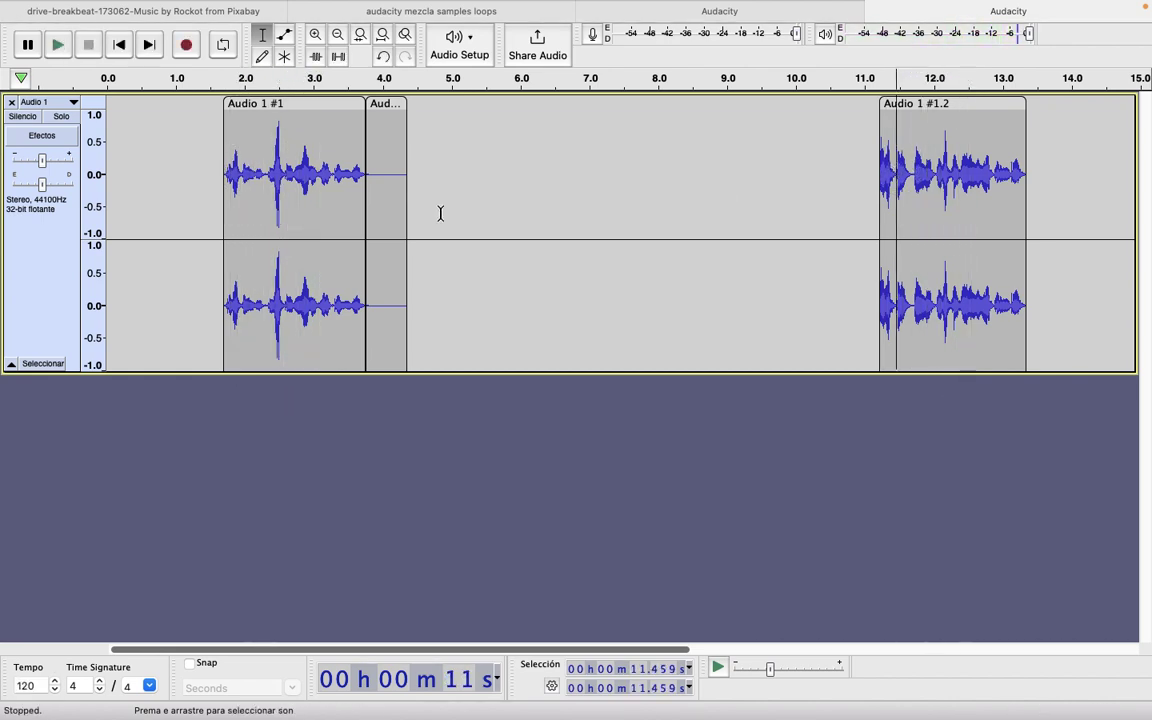